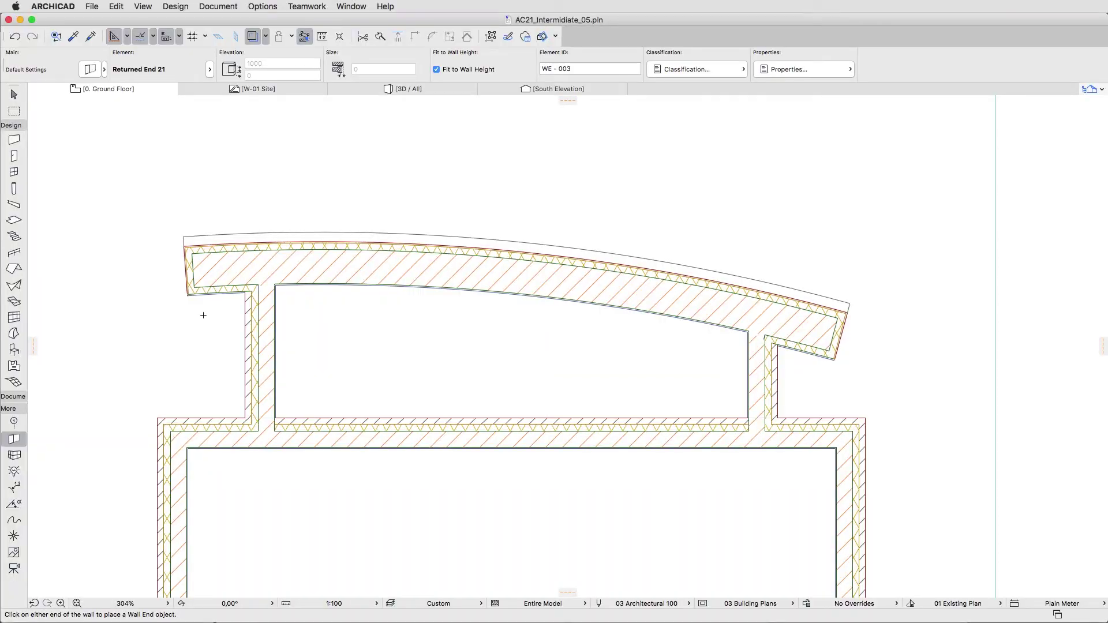
Select the curved wall's slanted end and use Complex Profiles > Capture Profile of Selection.
{"action": "left_click", "coordinate": [219, 295]}
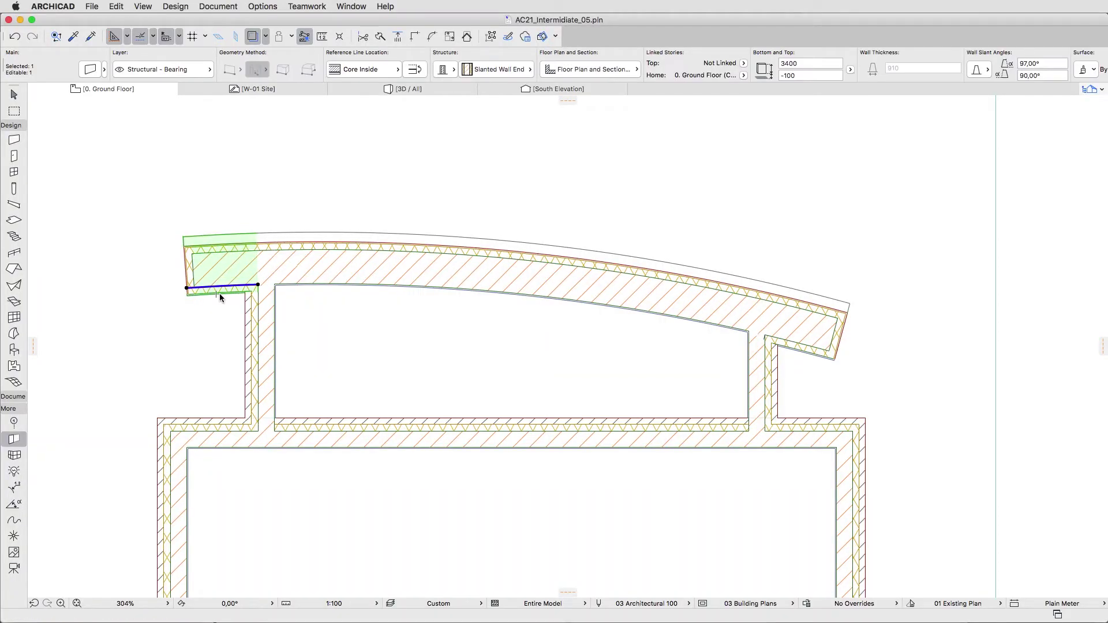
{"action": "left_click", "coordinate": [273, 11]}
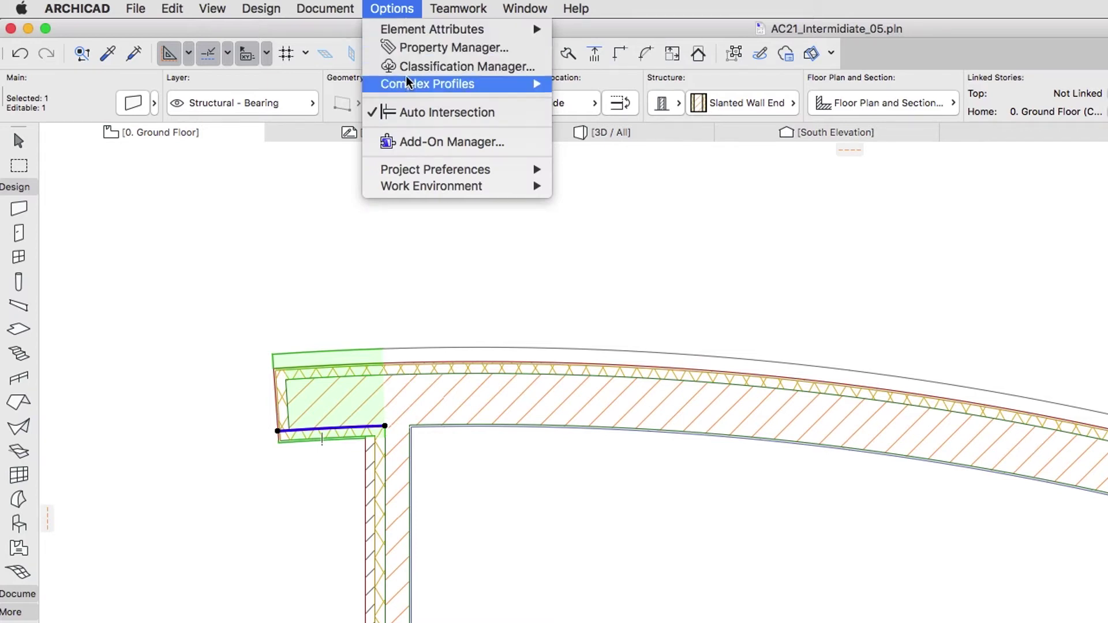
{"action": "mouse_move", "coordinate": [408, 84]}
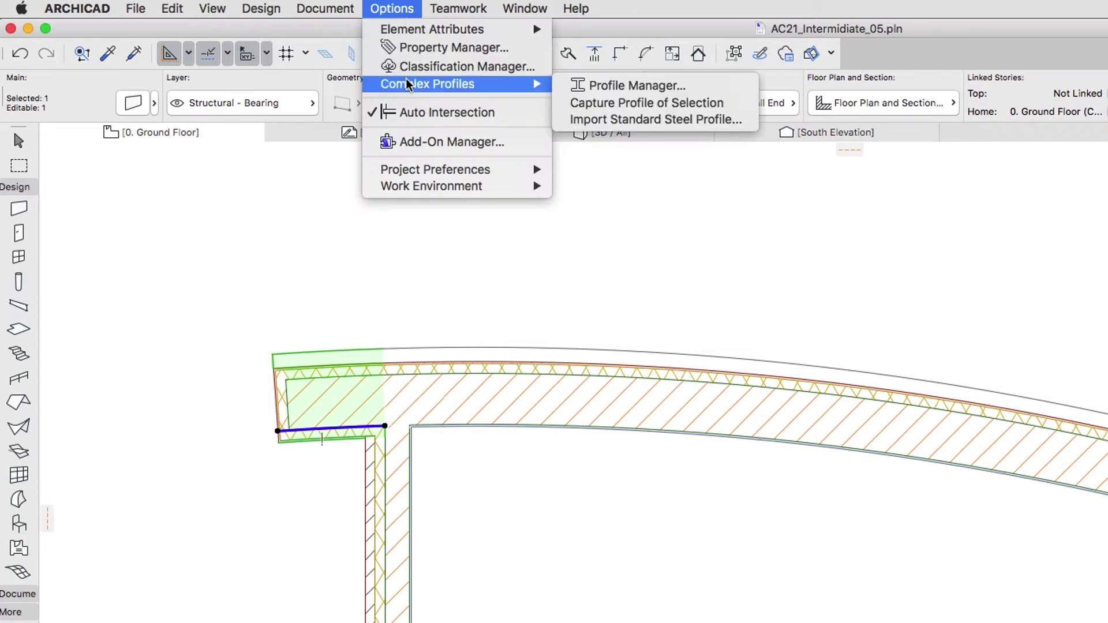
{"action": "left_click", "coordinate": [737, 110]}
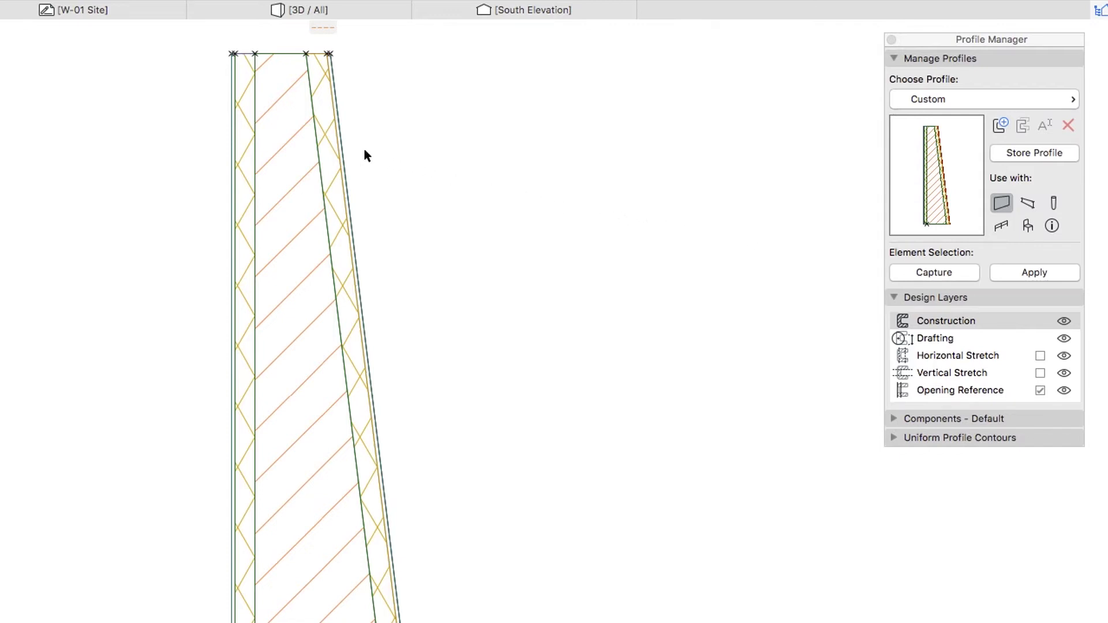
Offset the middle masonry fill's top edge downward by 120.
{"action": "left_click", "coordinate": [305, 149]}
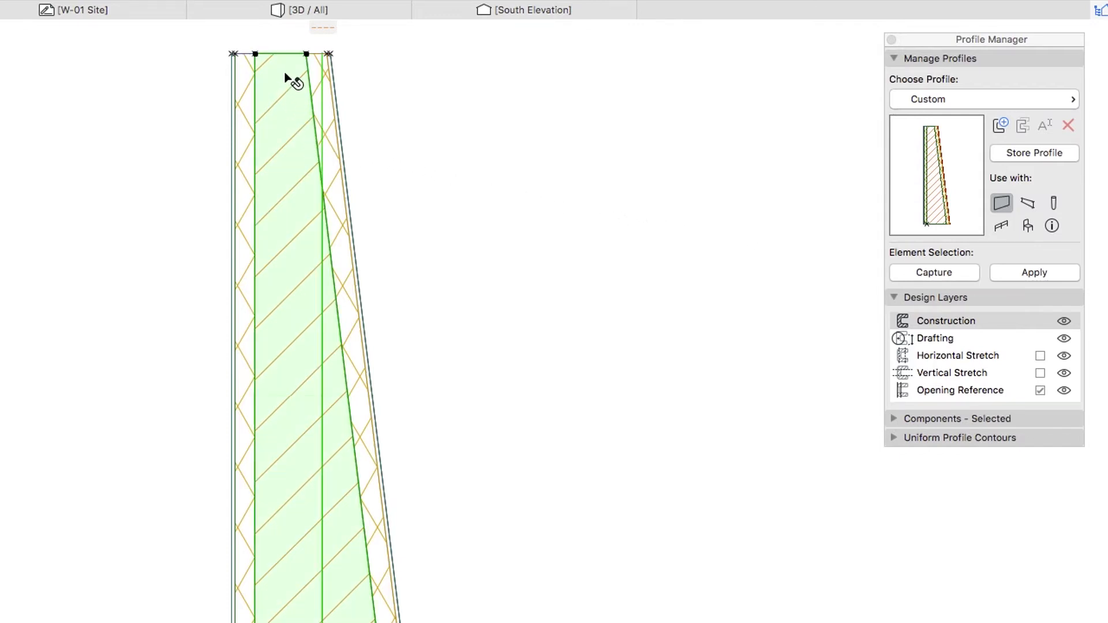
{"action": "left_click", "coordinate": [282, 54]}
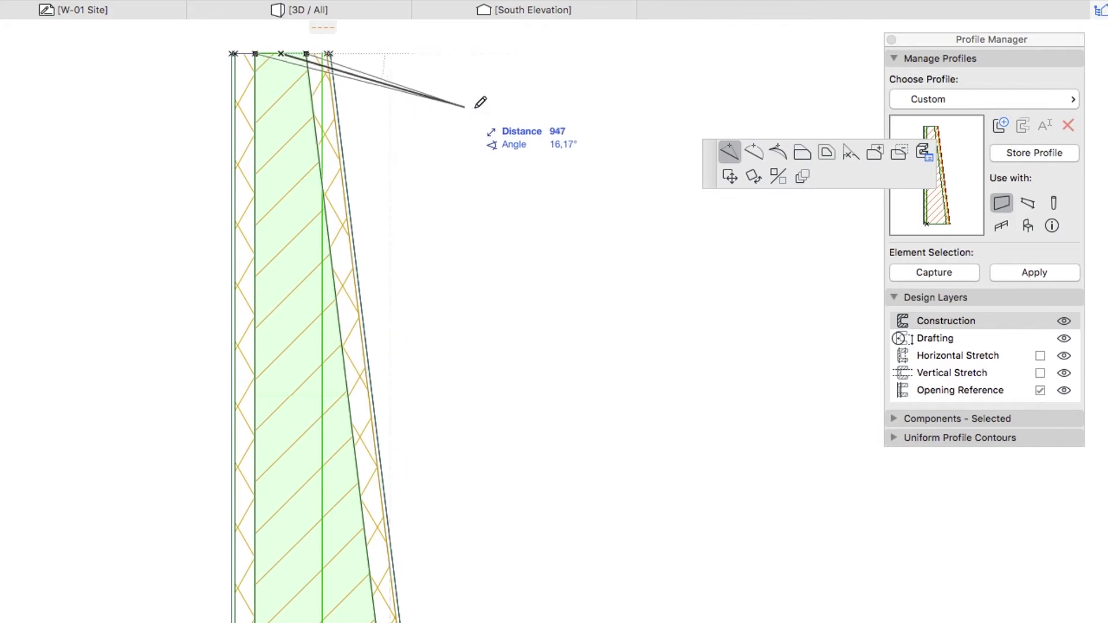
{"action": "left_click", "coordinate": [800, 153]}
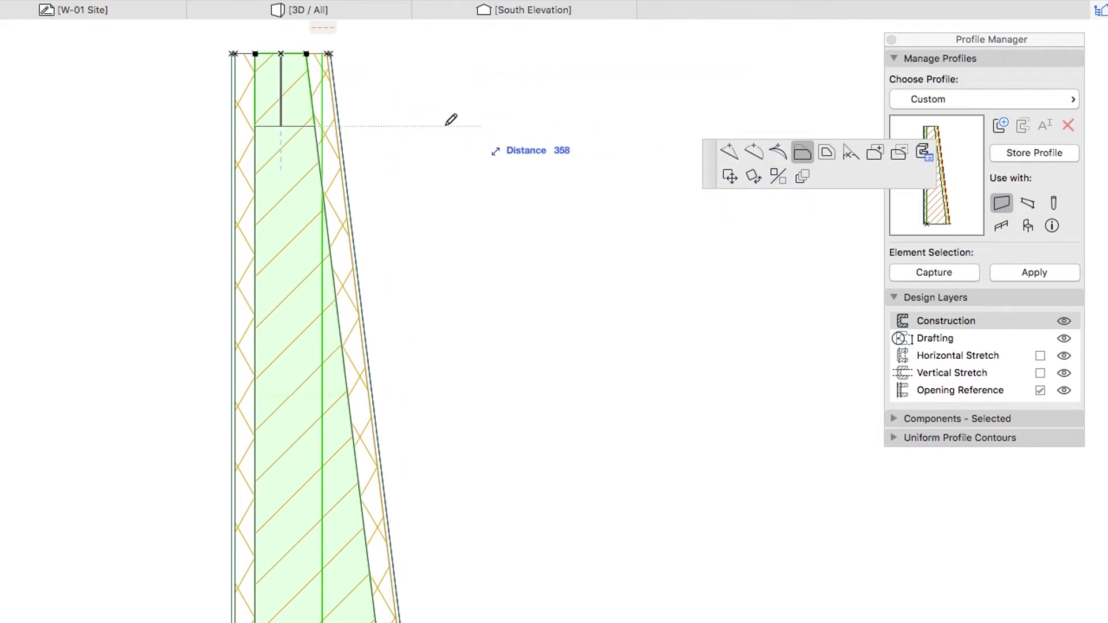
{"action": "type", "text": "120"}
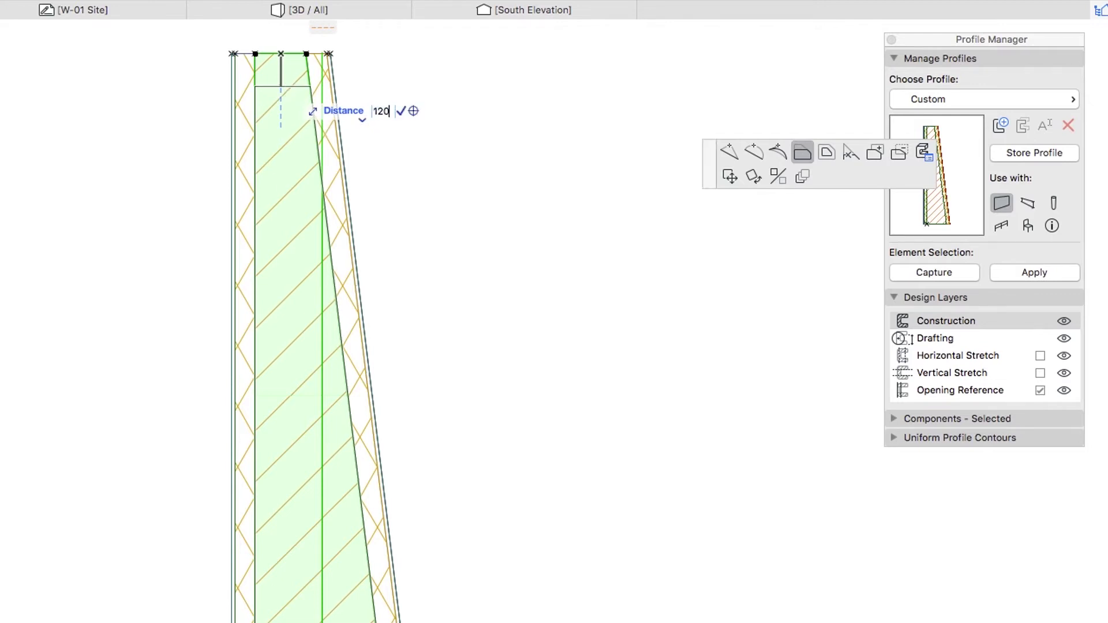
{"action": "key", "text": "Return"}
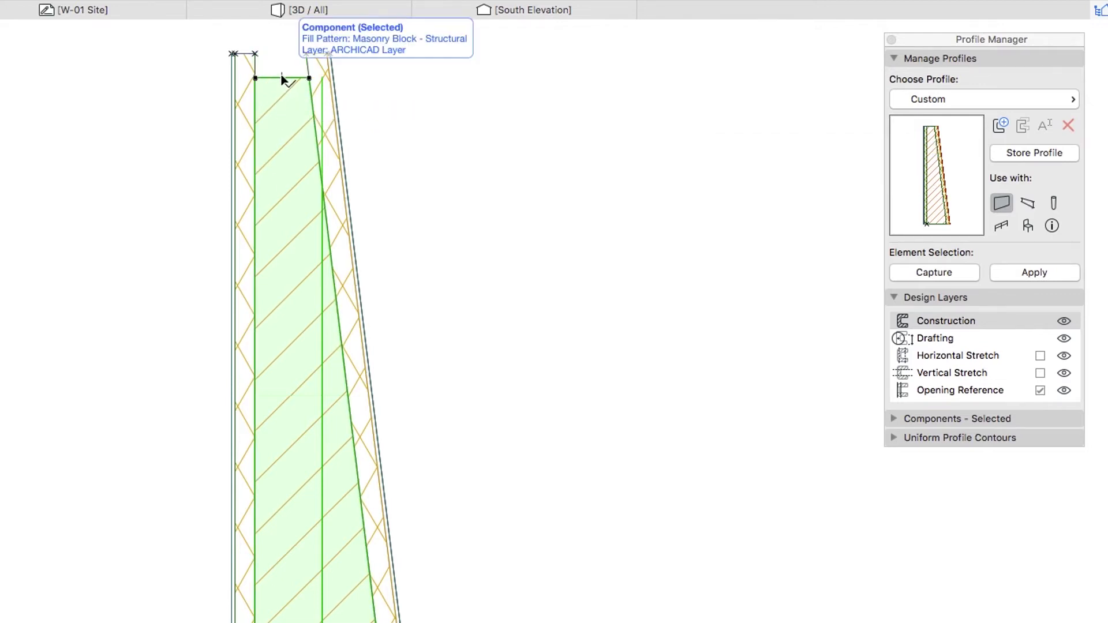
{"action": "key", "text": "Escape"}
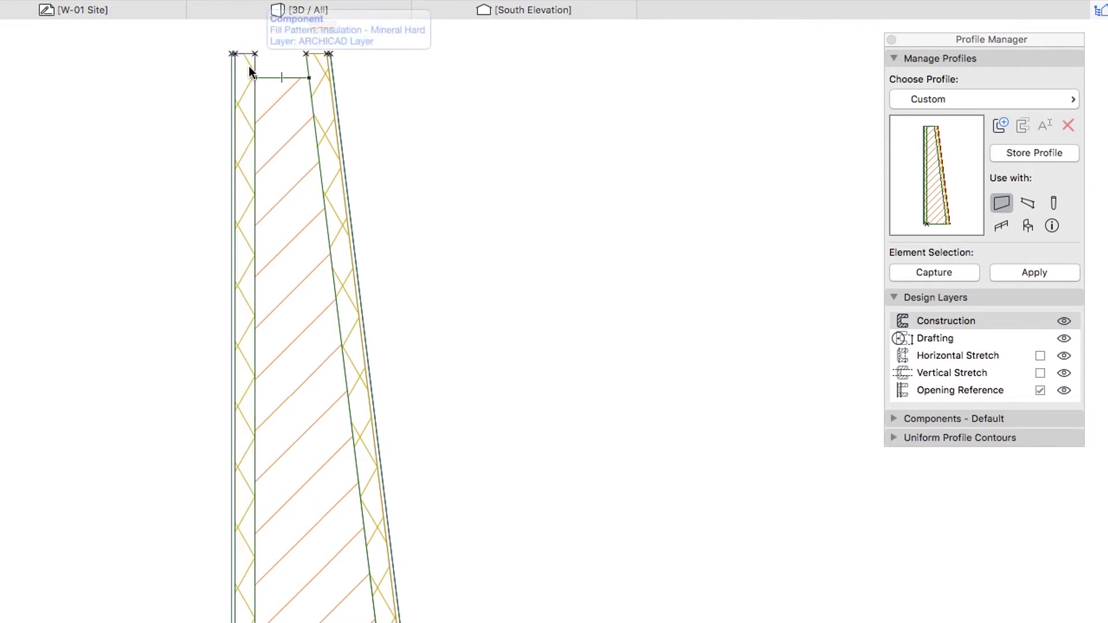
Remove the narrow left insulation fill and the right sloped fill beside the core.
{"action": "left_click", "coordinate": [254, 67]}
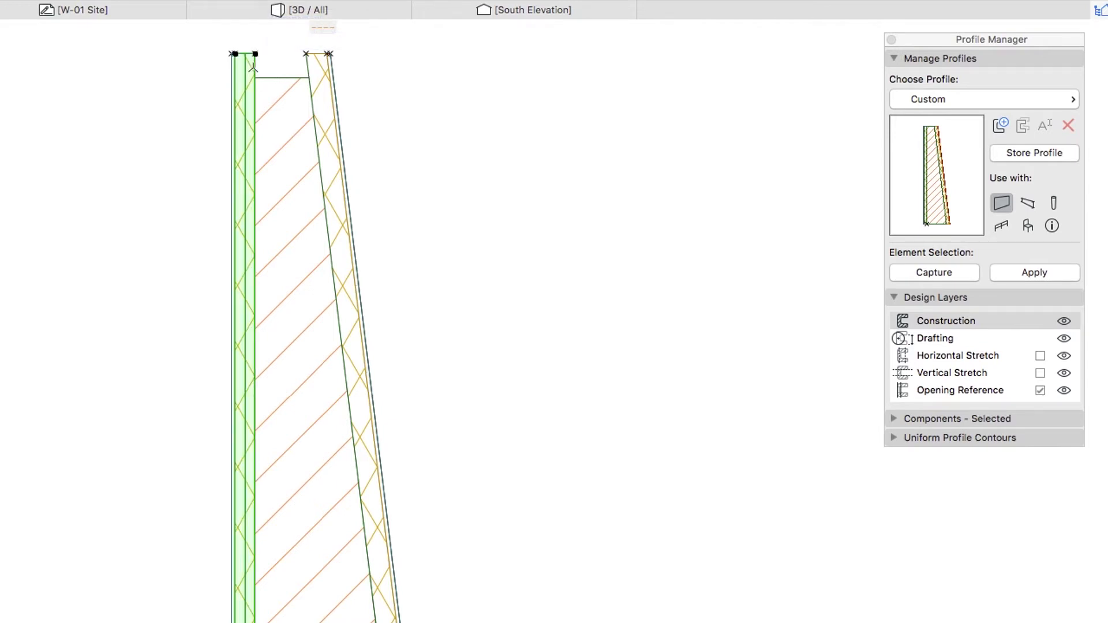
{"action": "left_click", "coordinate": [316, 70], "text": "shift"}
{"action": "key", "text": "Escape"}
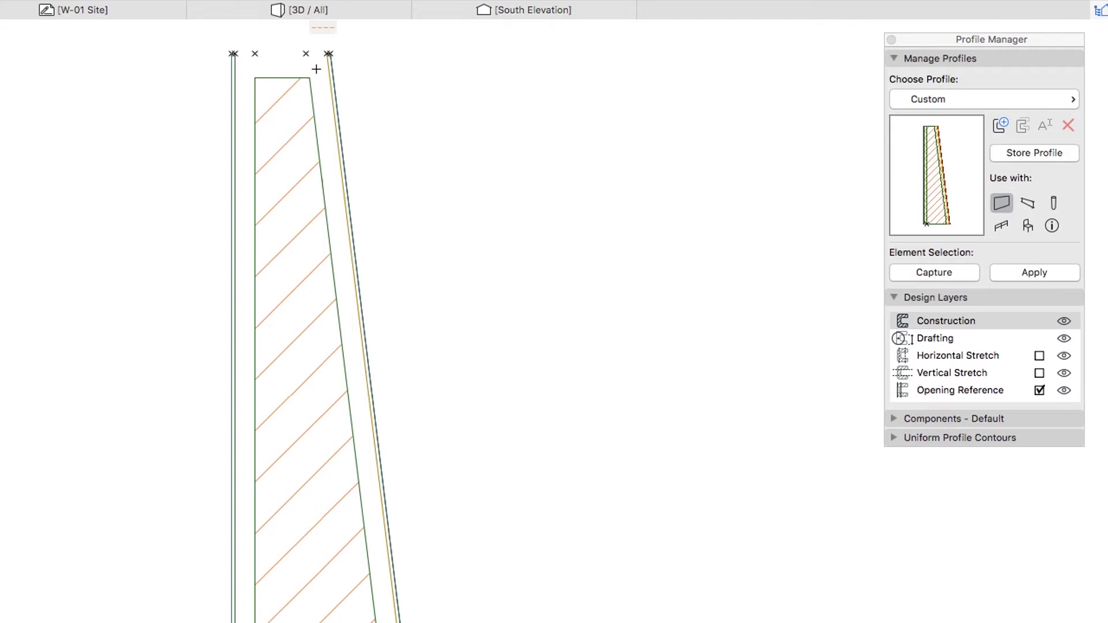
Place horizontal guide lines on the profile's bottom edge, its top nodes, and just below the top.
{"action": "left_click_drag", "start_coordinate": [322, 29], "coordinate": [289, 82]}
{"action": "left_click_drag", "start_coordinate": [287, 154], "coordinate": [299, 622]}
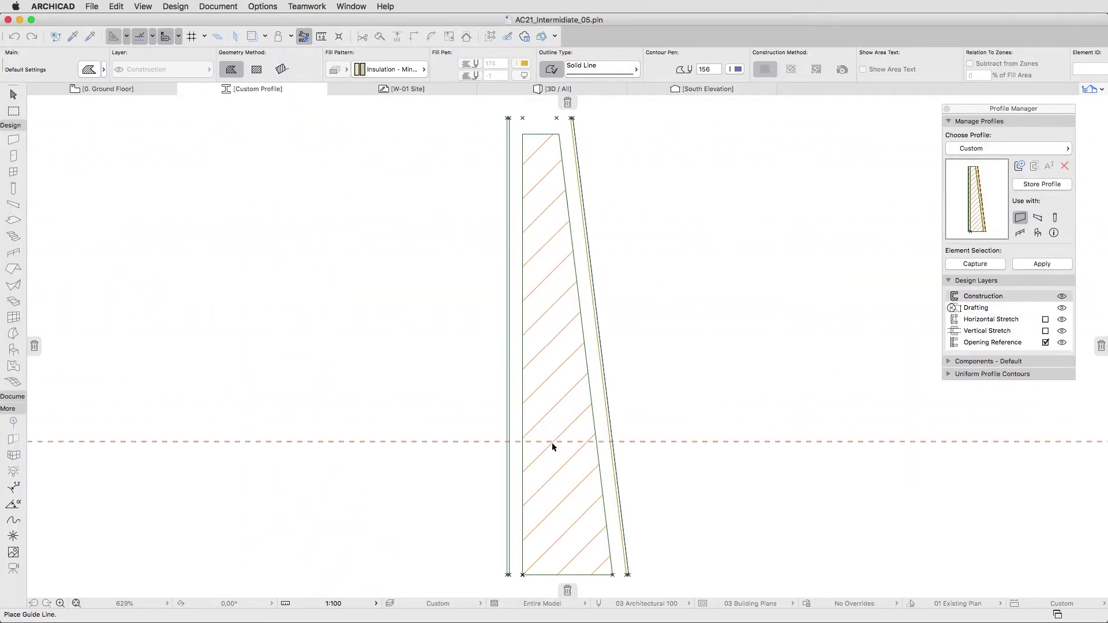
{"action": "left_click_drag", "start_coordinate": [552, 518], "coordinate": [547, 574]}
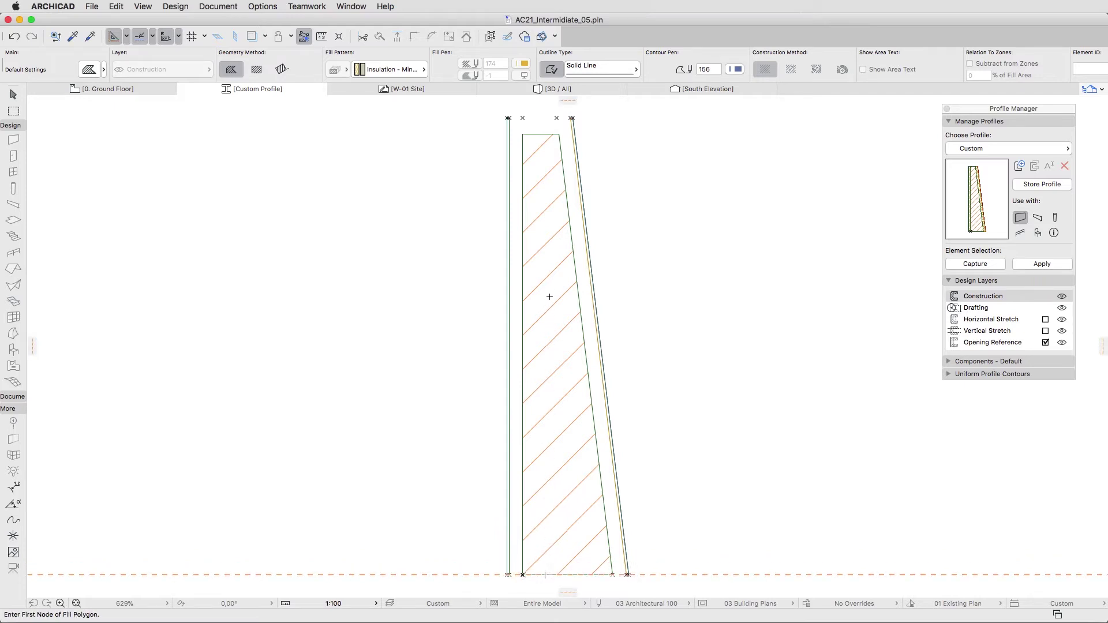
{"action": "left_click_drag", "start_coordinate": [566, 104], "coordinate": [558, 120]}
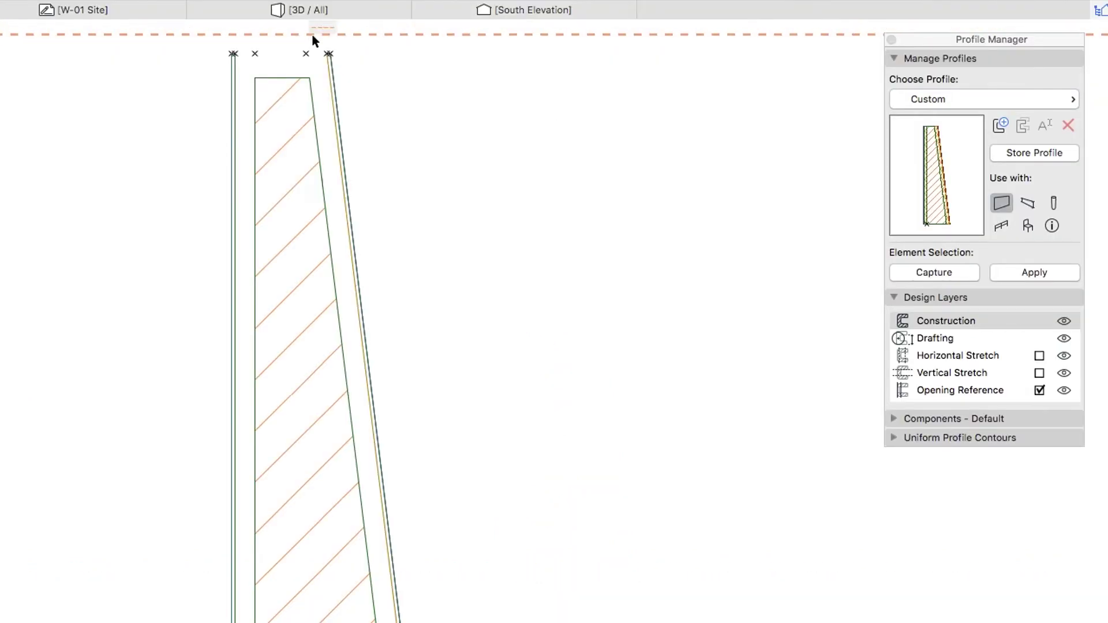
{"action": "left_click_drag", "start_coordinate": [308, 55], "coordinate": [309, 53]}
{"action": "left_click_drag", "start_coordinate": [247, 54], "coordinate": [247, 73]}
{"action": "key", "text": "BackSpace"}
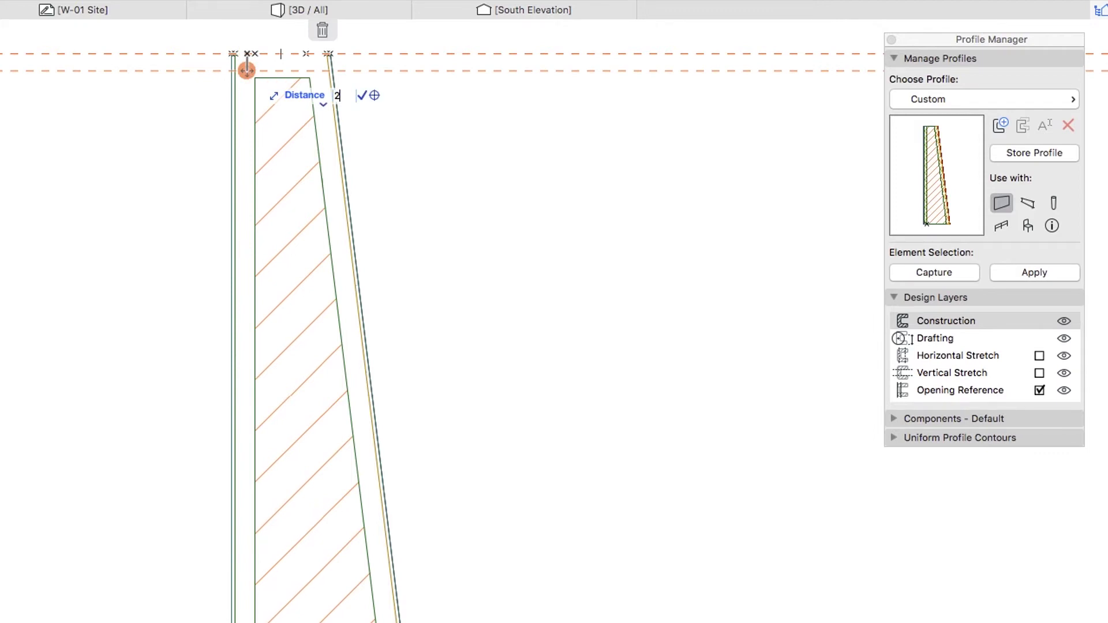
{"action": "key", "text": "Escape"}
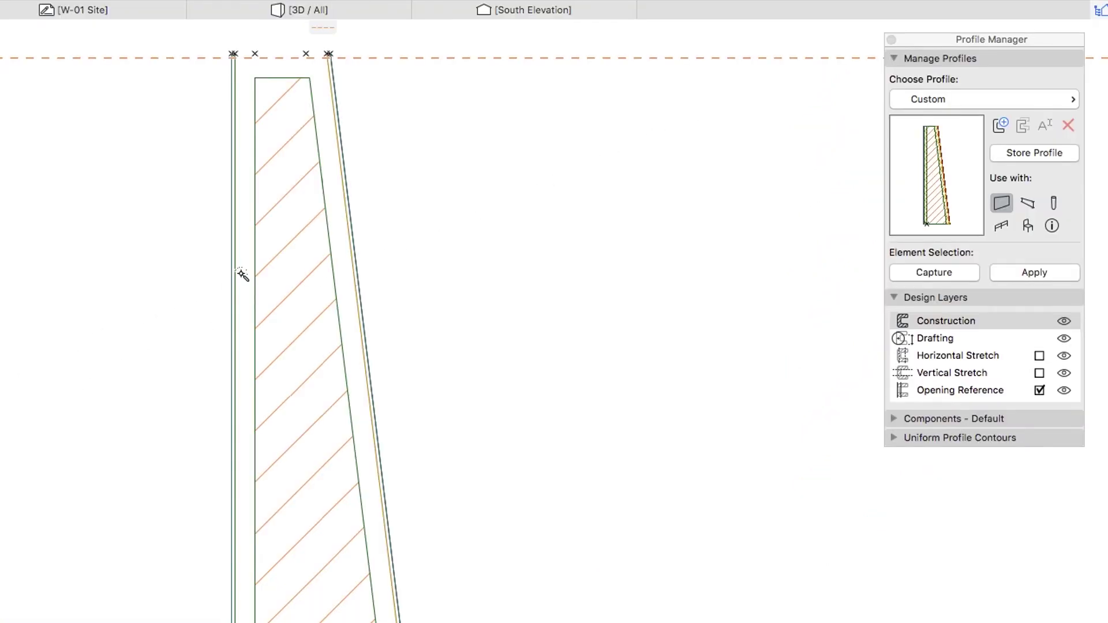
Magic-wand a cross-hatched insulation fill into the outer region around the masonry core.
{"action": "left_click", "coordinate": [242, 274]}
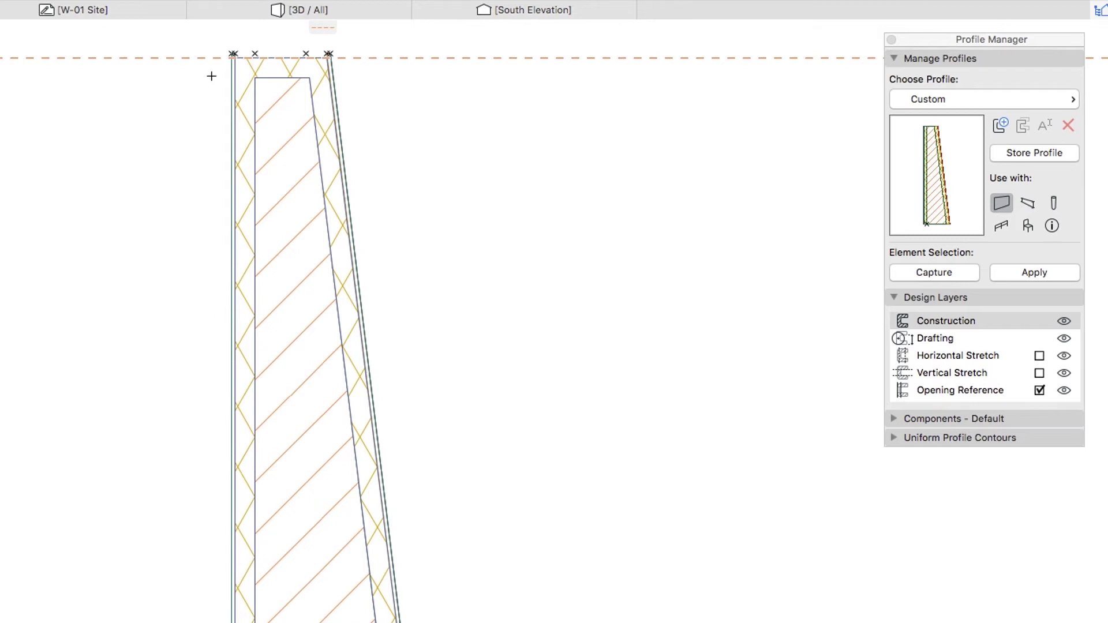
{"action": "scroll", "coordinate": [212, 76], "scroll_direction": "up", "scroll_amount": 5}
{"action": "middle_click_drag", "start_coordinate": [213, 79], "coordinate": [166, 243]}
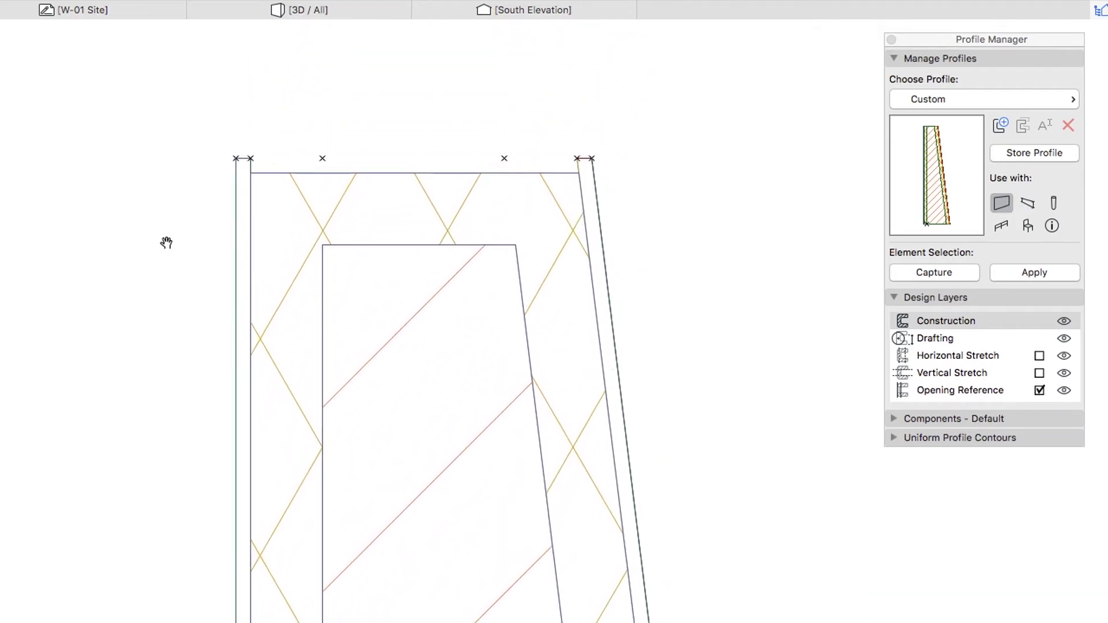
Draw a thin Plaster - Lime Sand strip across the profile's top and fill the right wall strip.
{"action": "left_click", "coordinate": [245, 233]}
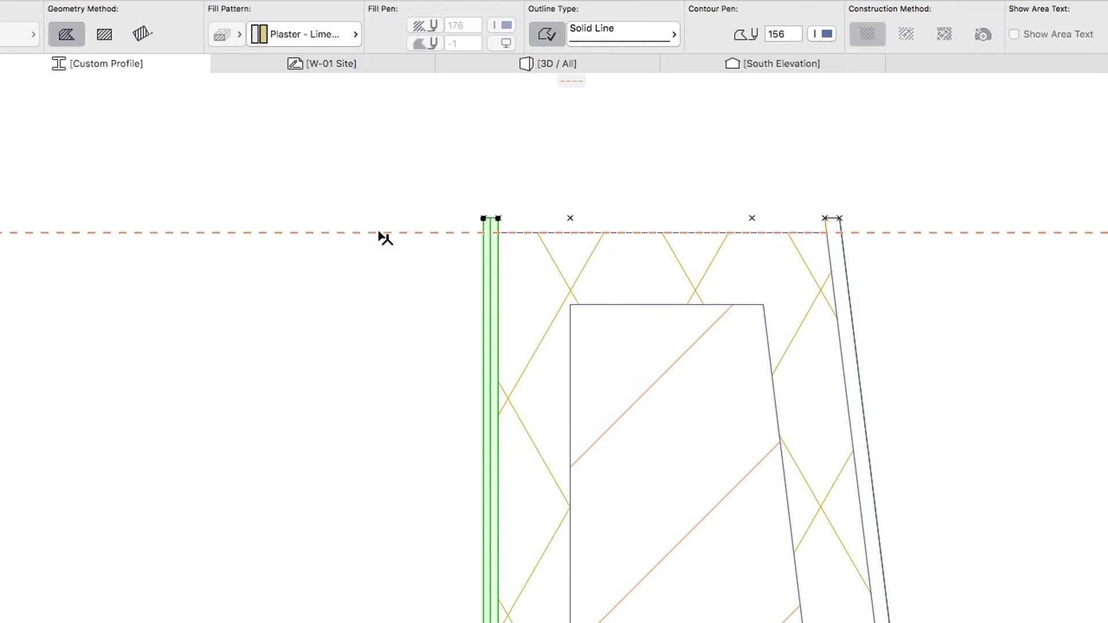
{"action": "left_click", "coordinate": [497, 265]}
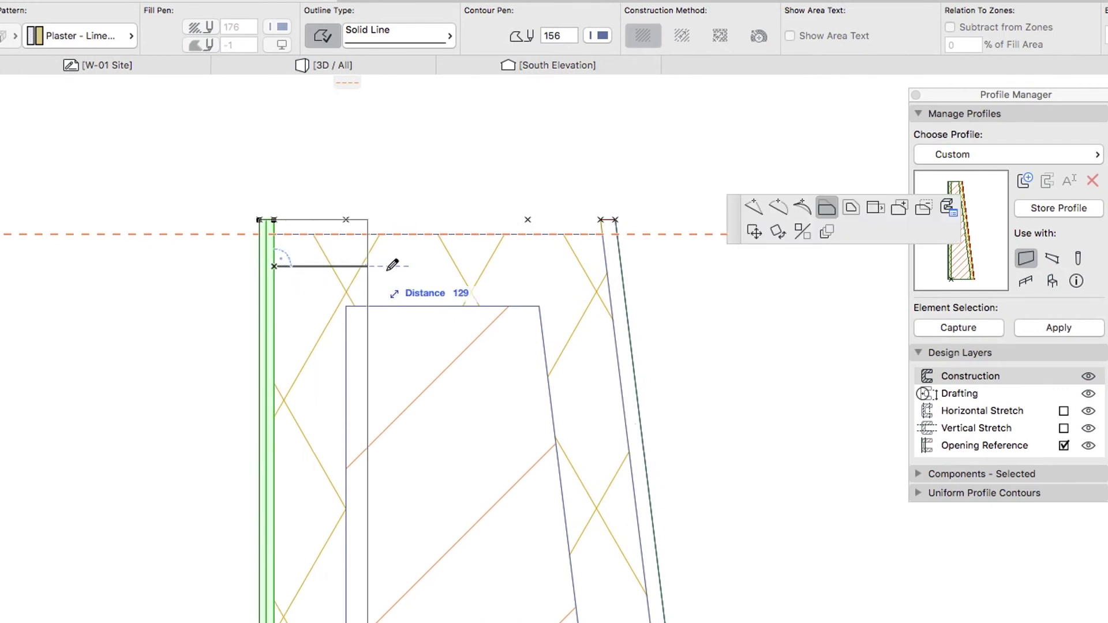
{"action": "left_click", "coordinate": [899, 210]}
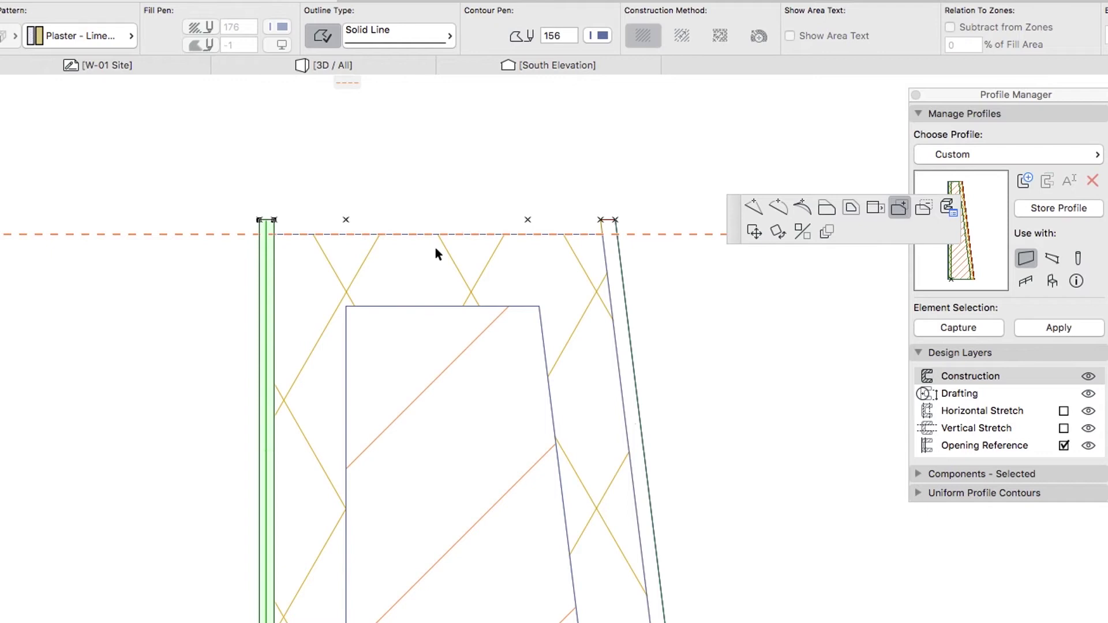
{"action": "left_click", "coordinate": [275, 220]}
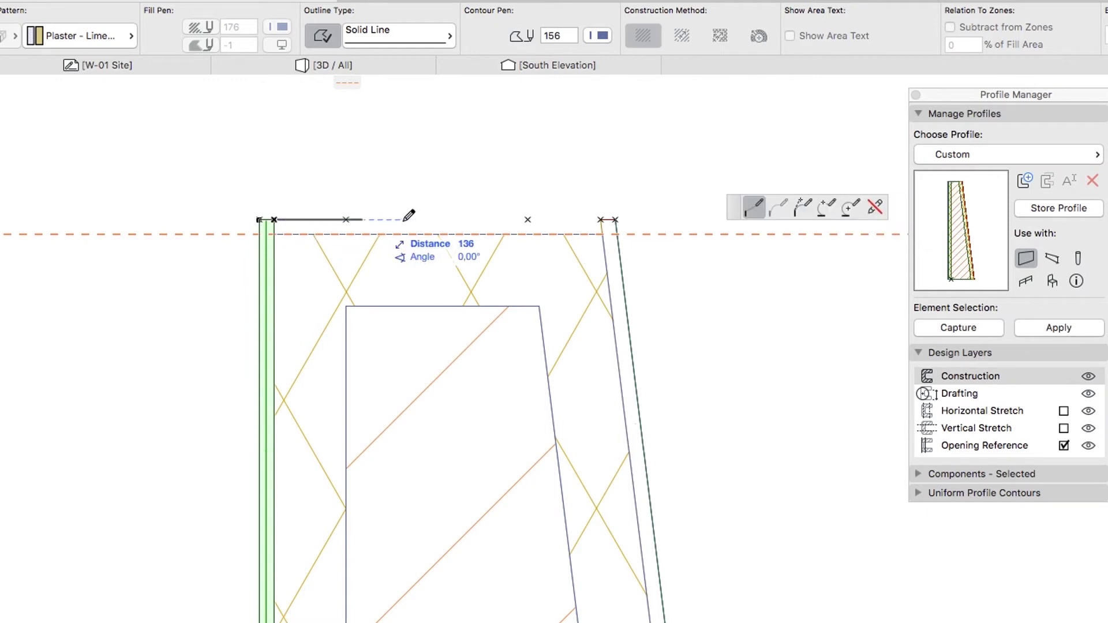
{"action": "left_click", "coordinate": [601, 220]}
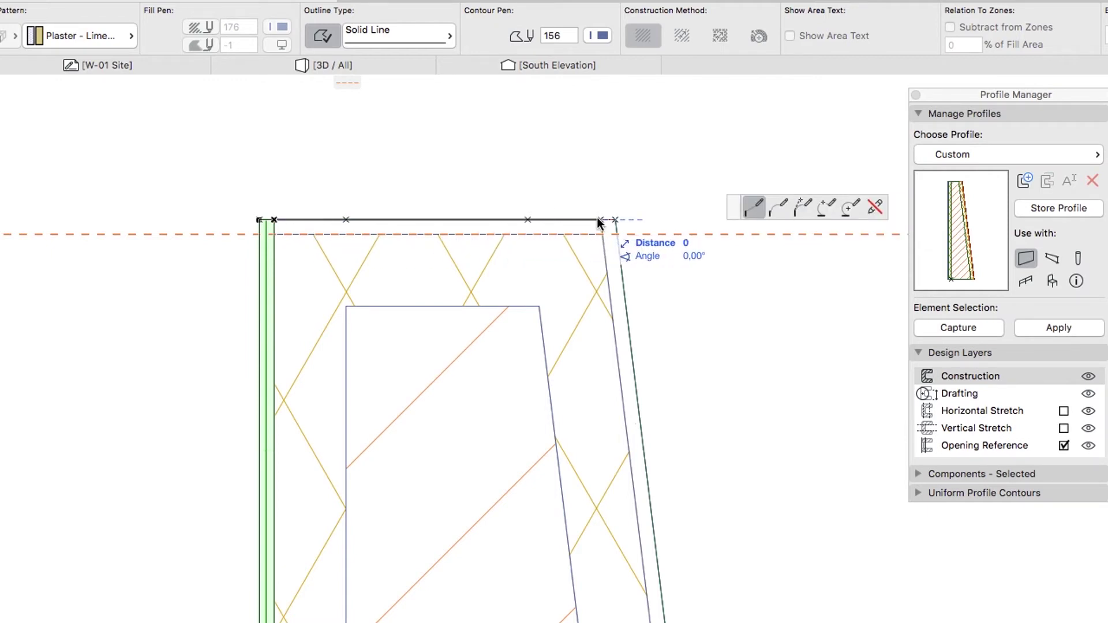
{"action": "left_click", "coordinate": [603, 234]}
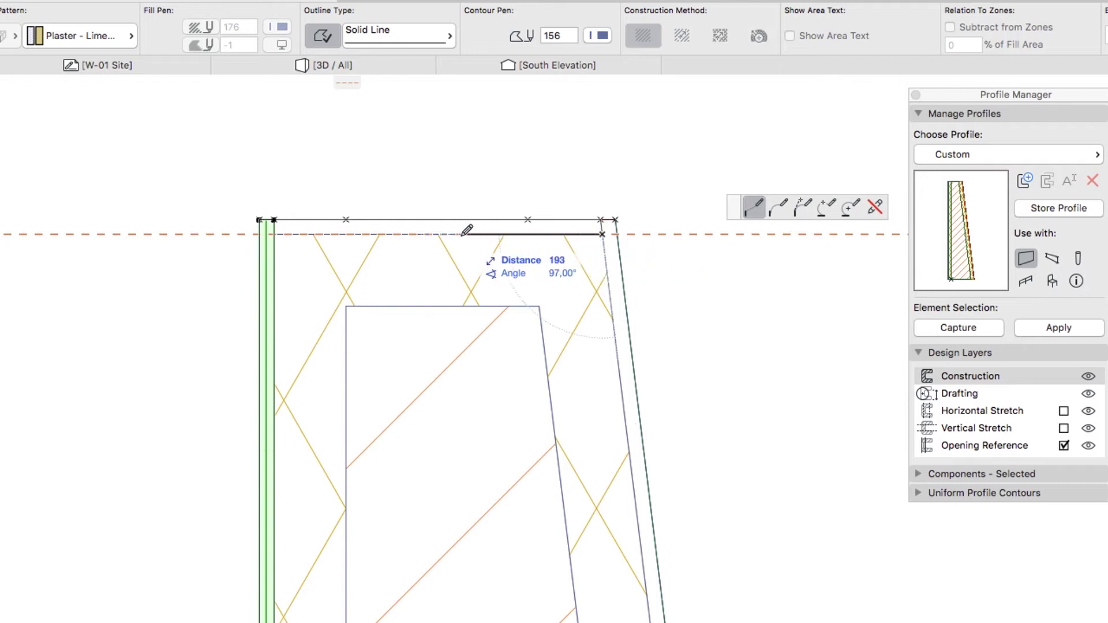
{"action": "left_click", "coordinate": [275, 234]}
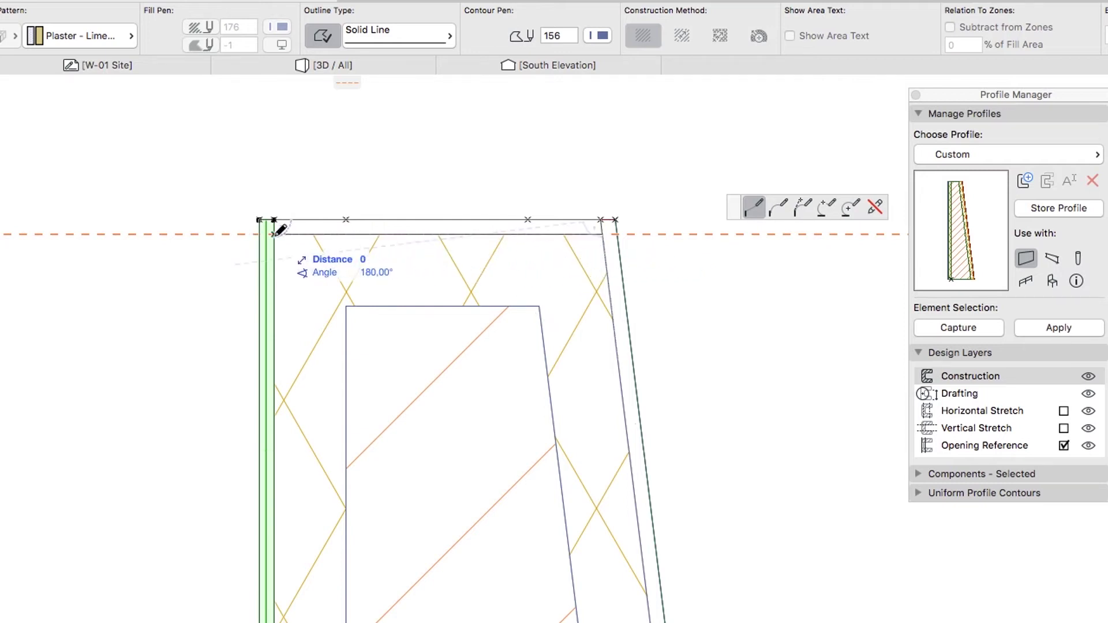
{"action": "left_click", "coordinate": [274, 220]}
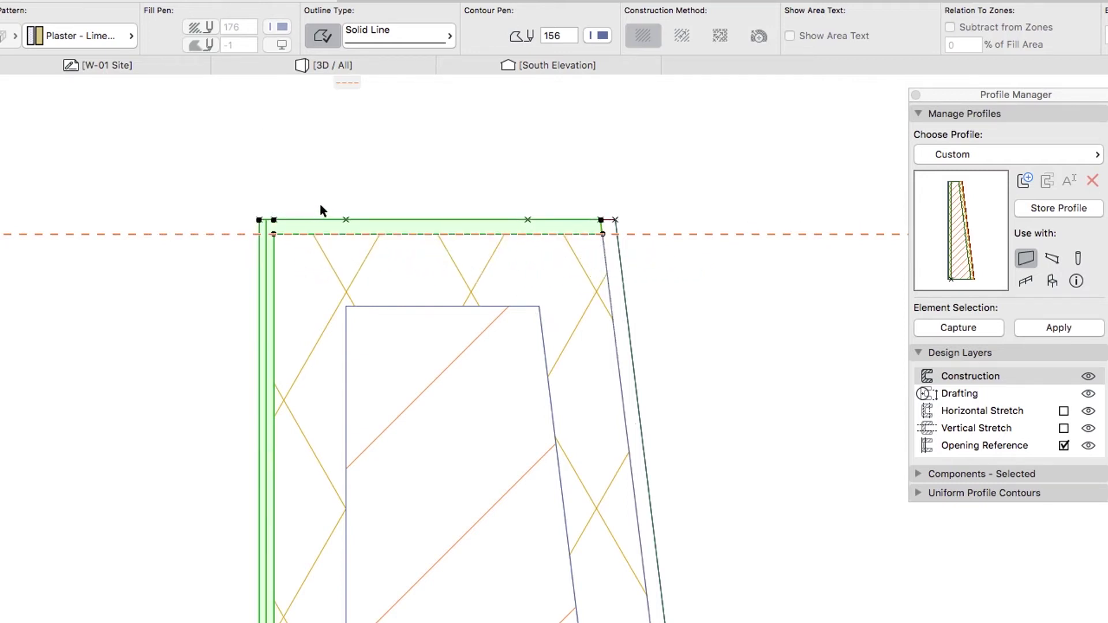
{"action": "left_click", "coordinate": [616, 290]}
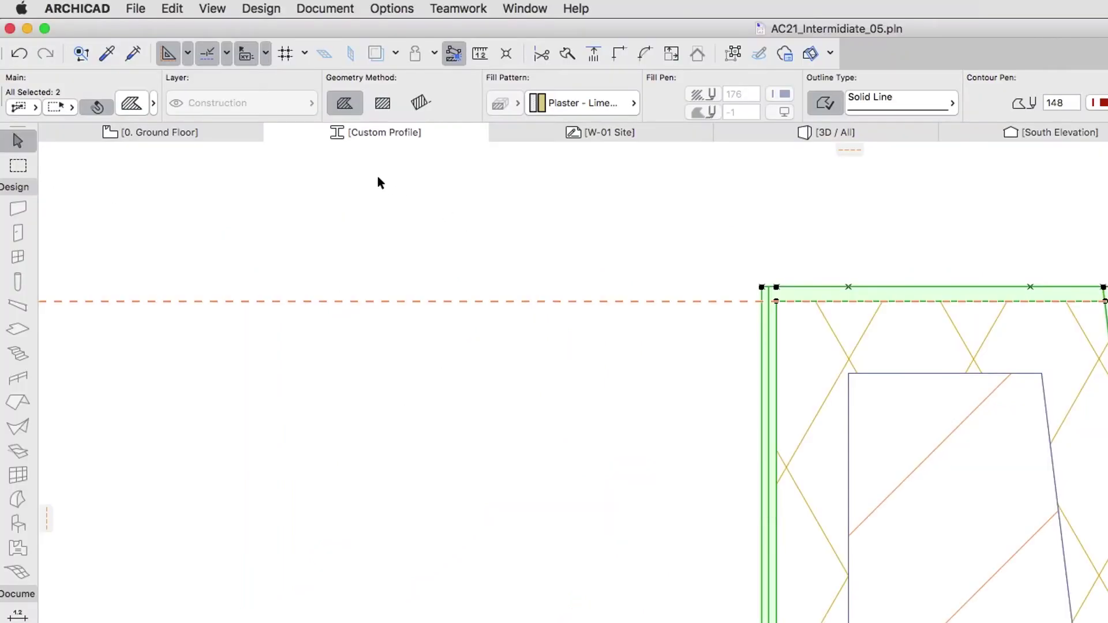
Run Fill Consolidation with Trim overlapping and Merge identical adjoining Fills enabled.
{"action": "left_click", "coordinate": [172, 9]}
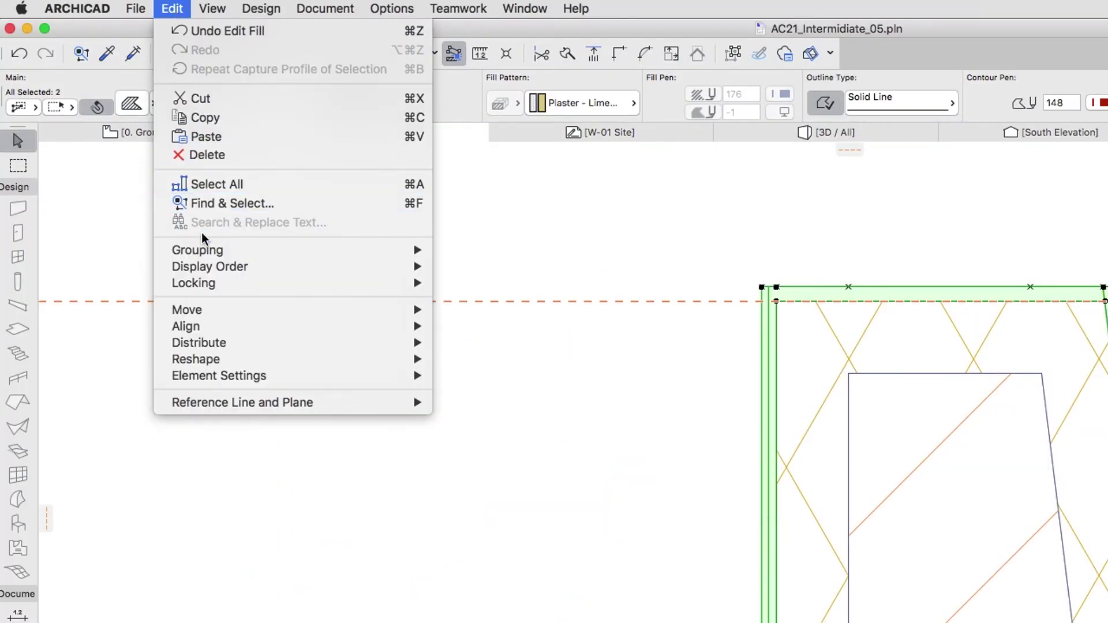
{"action": "mouse_move", "coordinate": [211, 360]}
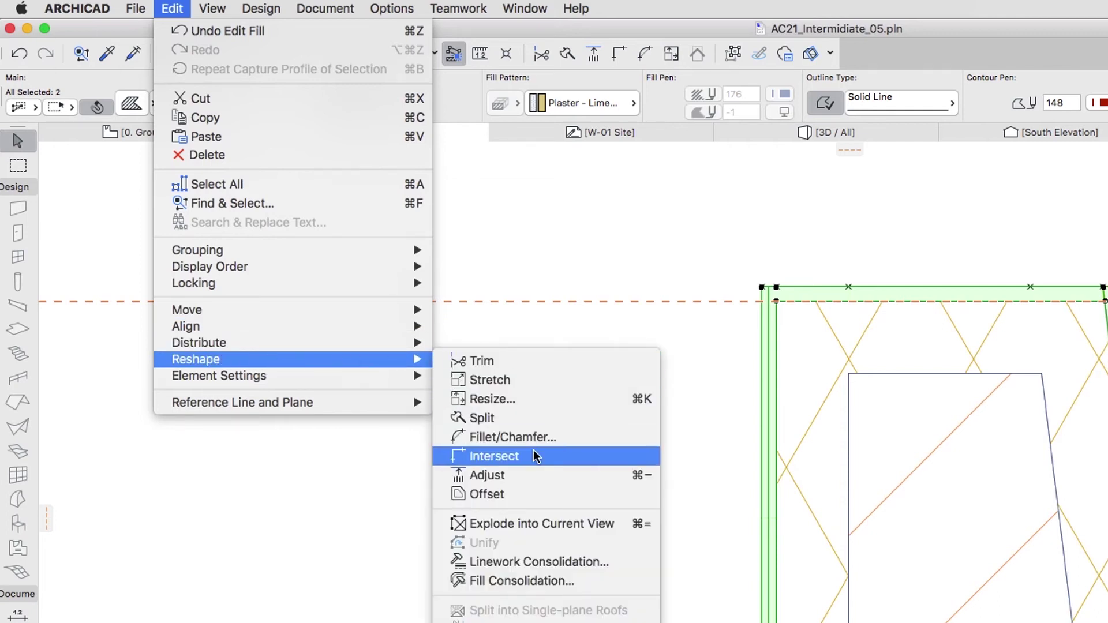
{"action": "left_click", "coordinate": [580, 582]}
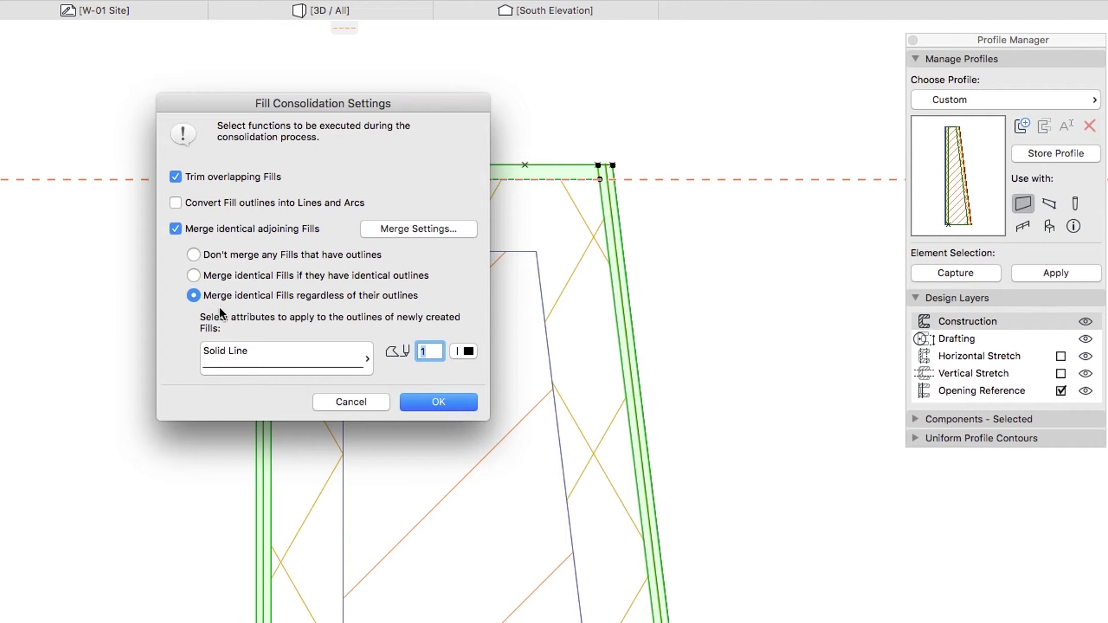
{"action": "left_click", "coordinate": [412, 397]}
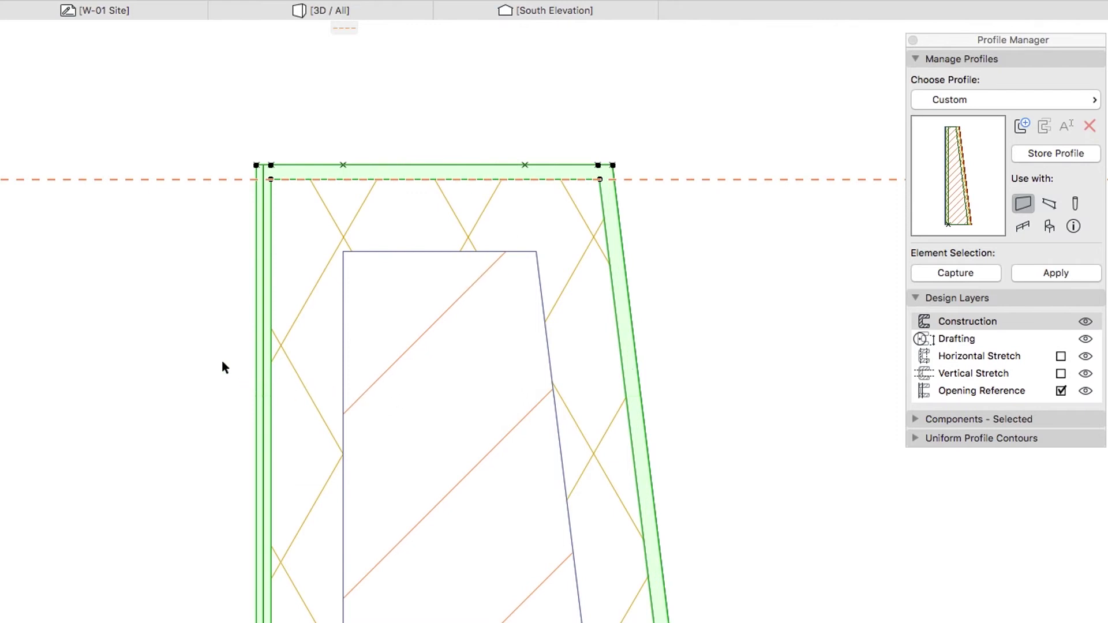
{"action": "scroll", "coordinate": [220, 361], "scroll_direction": "down", "scroll_amount": 3}
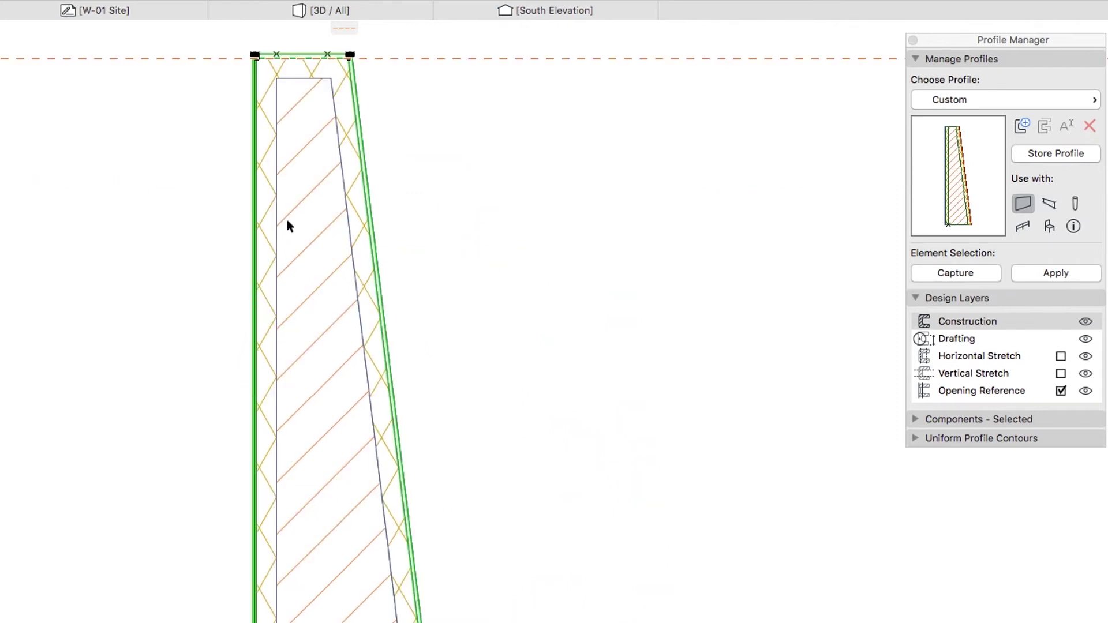
Use Remove All Guide Lines from the guide tab, then deselect the fills.
{"action": "left_click", "coordinate": [341, 30]}
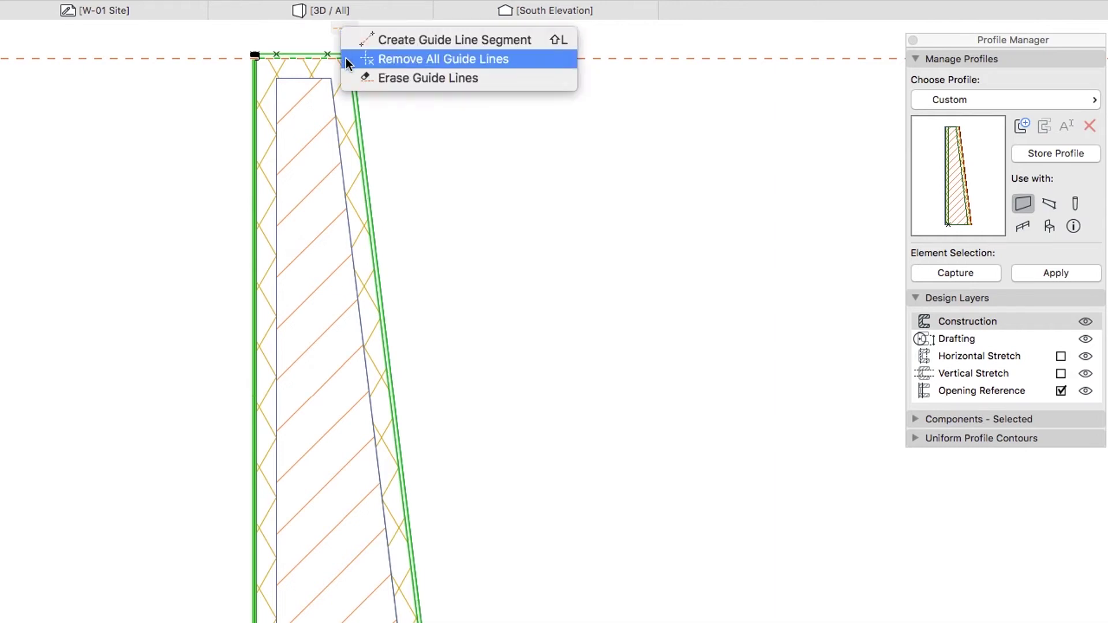
{"action": "left_click", "coordinate": [345, 58]}
{"action": "left_click", "coordinate": [221, 101]}
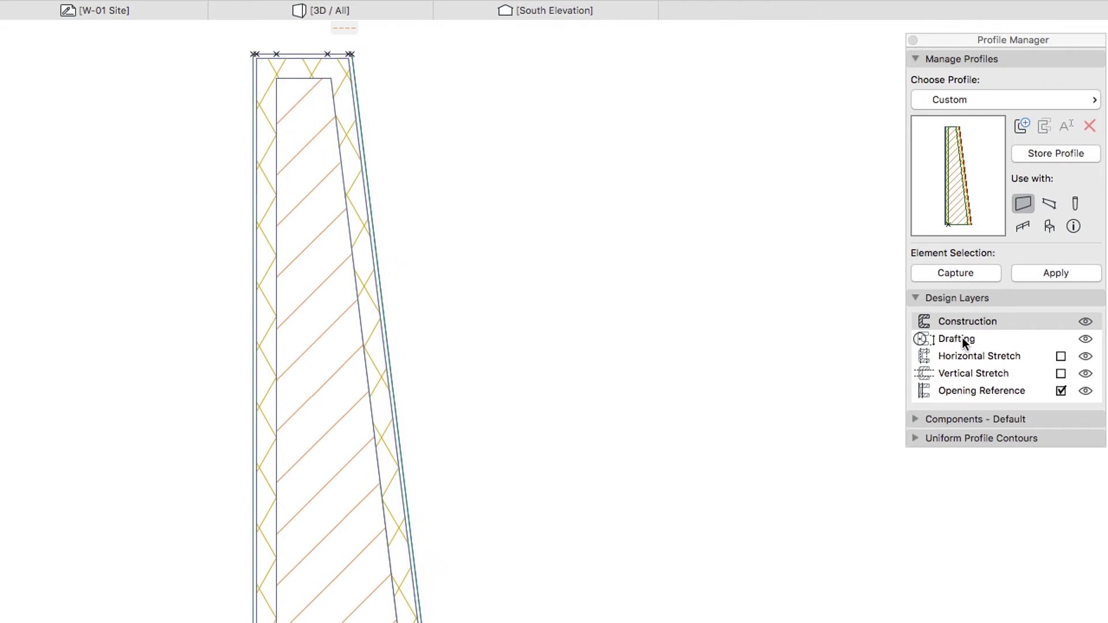
Tick Vertical Stretch in the Profile Manager's Design Layers.
{"action": "left_click", "coordinate": [1062, 373]}
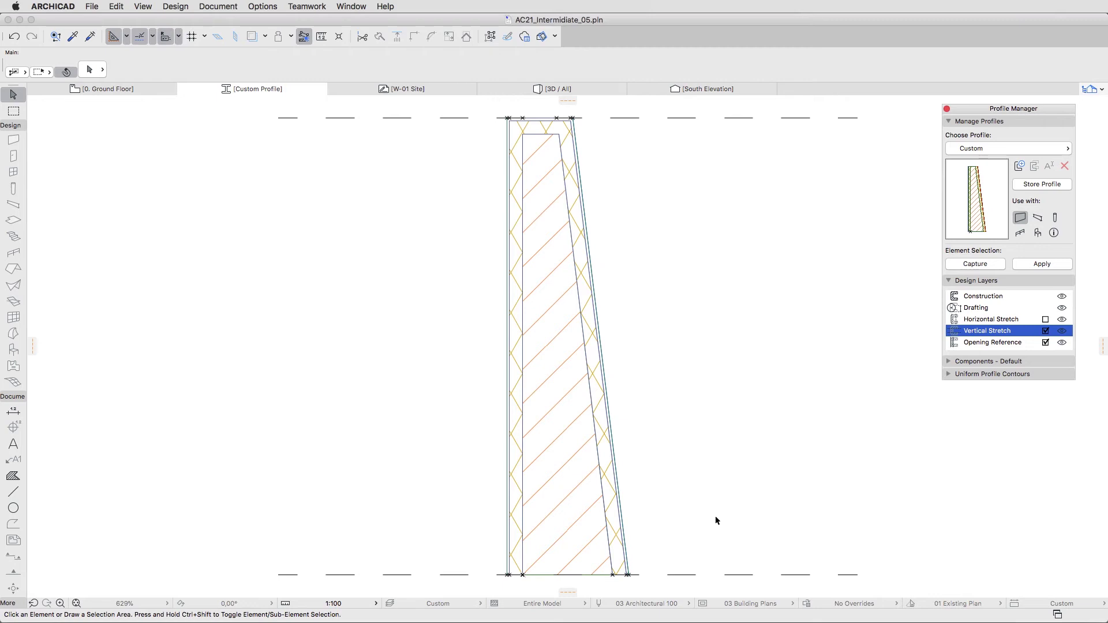
With the Hotspot tool, place hotspots on the four nodes along the profile's top edge.
{"action": "left_click", "coordinate": [19, 596]}
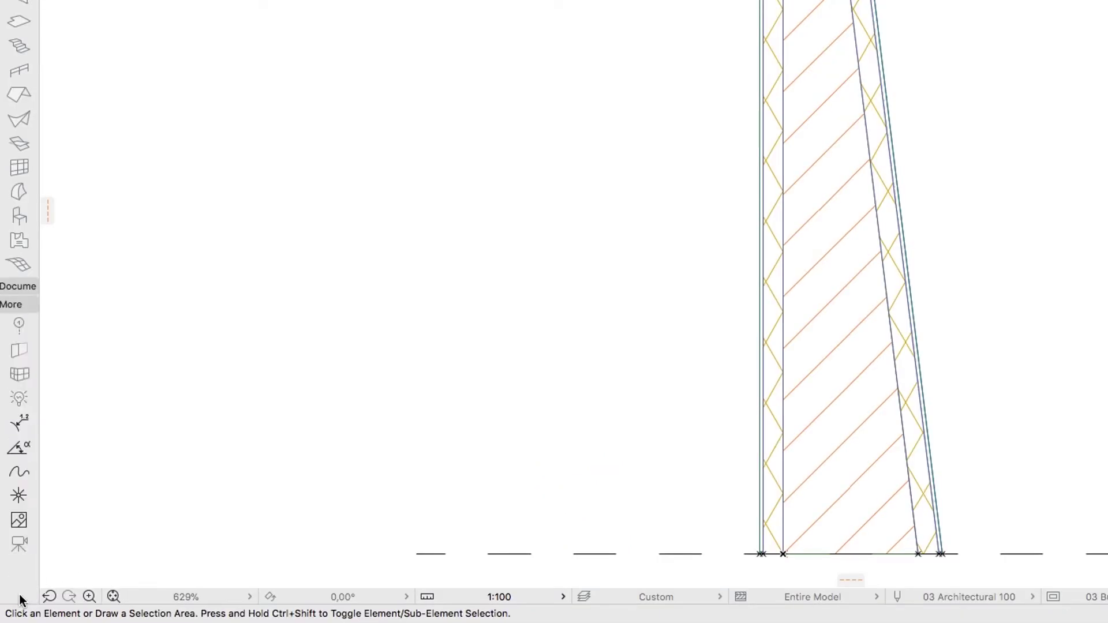
{"action": "left_click", "coordinate": [21, 500]}
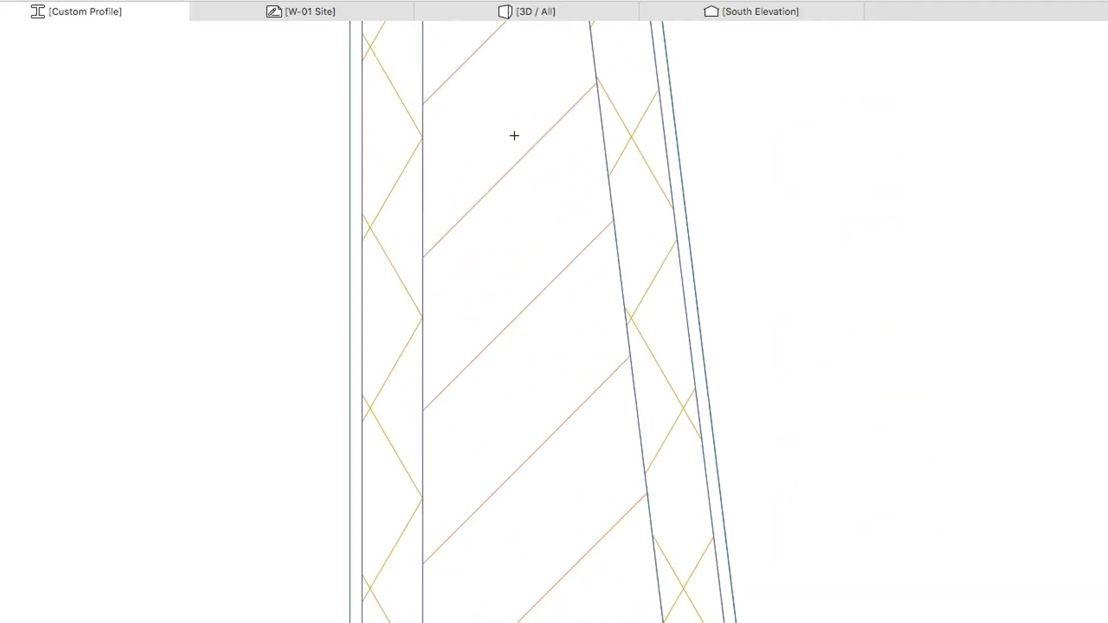
{"action": "scroll", "coordinate": [510, 341], "scroll_direction": "down", "scroll_amount": 5}
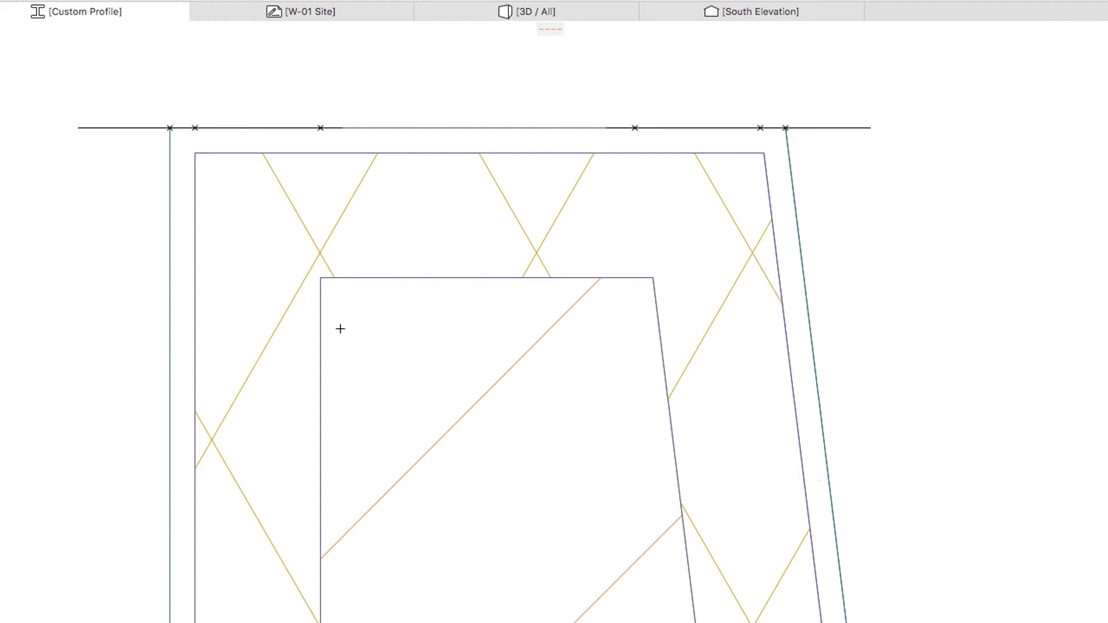
{"action": "left_click", "coordinate": [195, 127]}
{"action": "left_click", "coordinate": [320, 127]}
{"action": "left_click", "coordinate": [635, 127]}
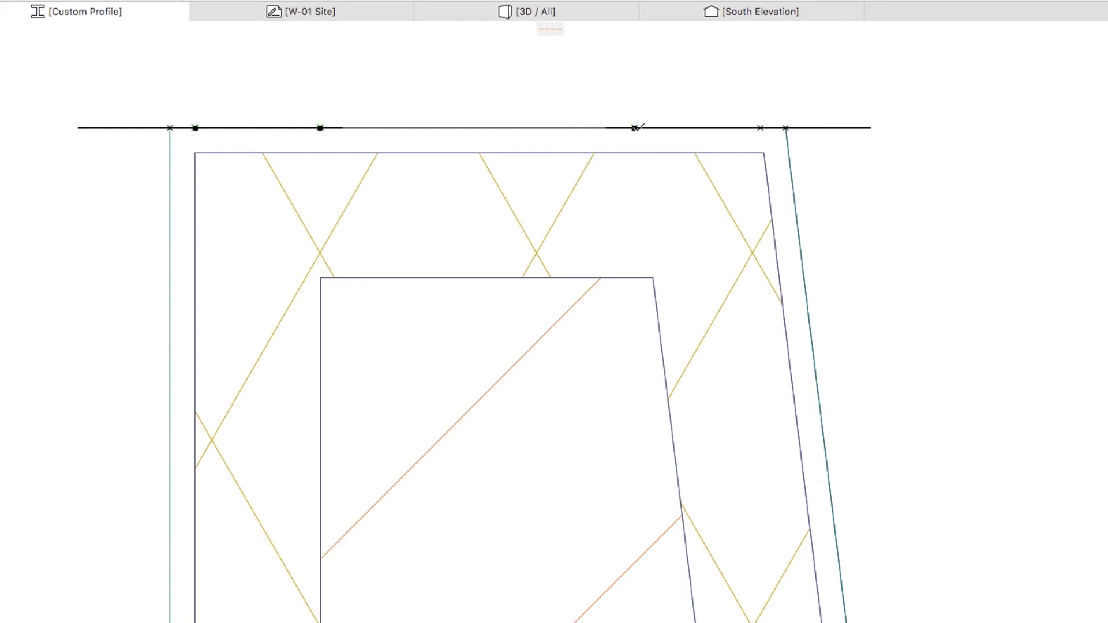
{"action": "left_click", "coordinate": [759, 128]}
Place hotspots on three corner nodes along the profile's base line.
{"action": "key", "text": "super+apostrophe"}
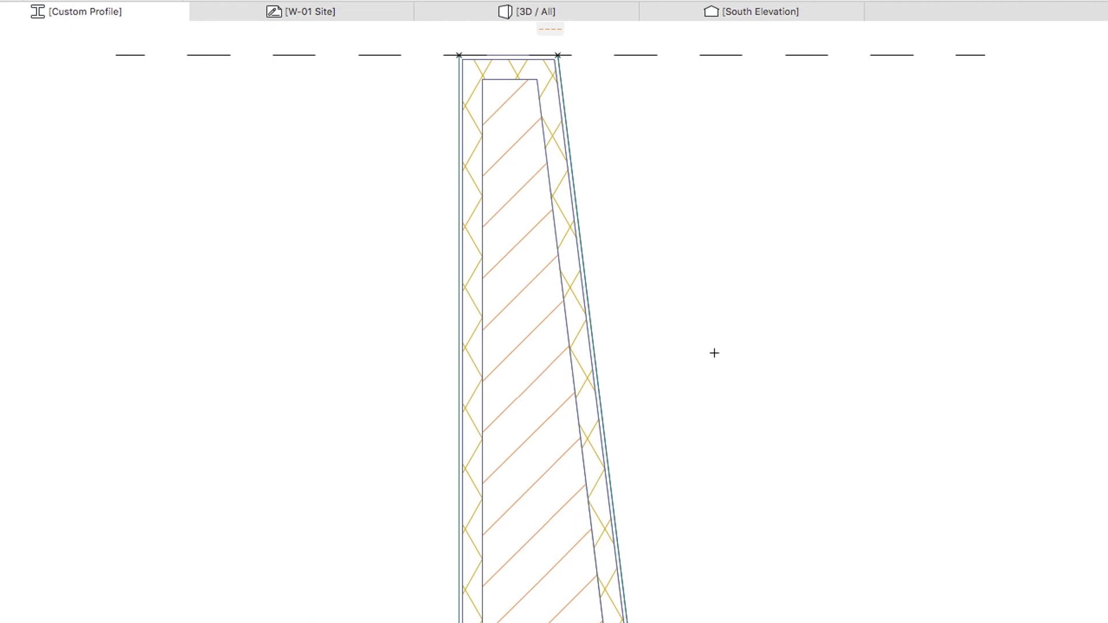
{"action": "scroll", "coordinate": [712, 351], "scroll_direction": "up", "scroll_amount": 5}
{"action": "middle_click_drag", "start_coordinate": [554, 552], "coordinate": [564, 226]}
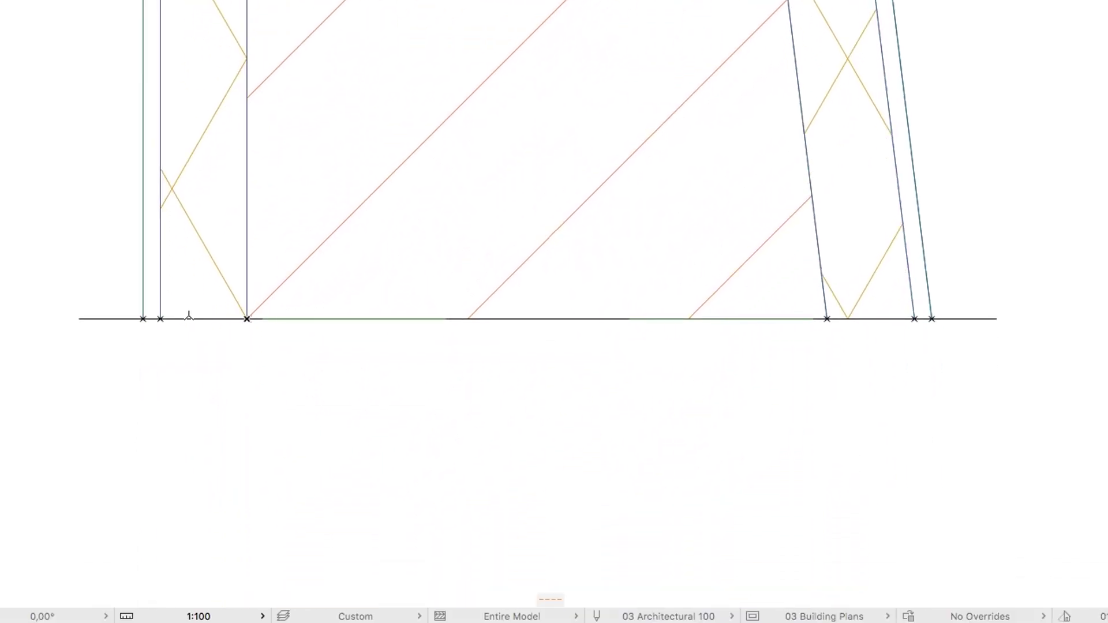
{"action": "left_click", "coordinate": [160, 319]}
{"action": "left_click", "coordinate": [828, 318]}
{"action": "left_click", "coordinate": [915, 319]}
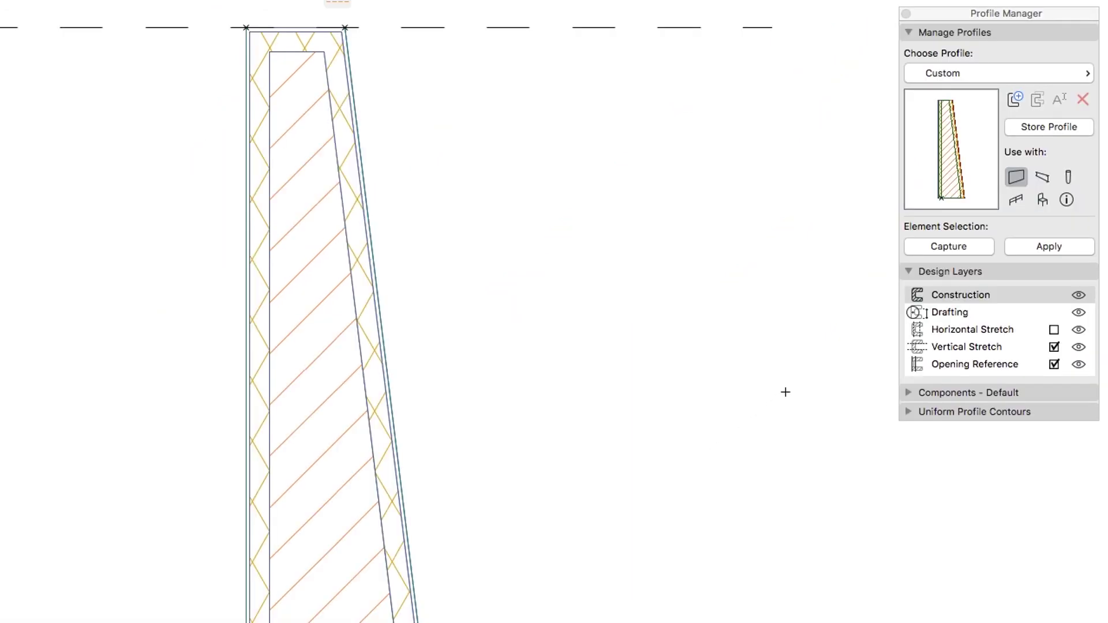
Store the profile in the Profile Manager under the name 'Slanted Wall End'.
{"action": "left_click", "coordinate": [1054, 130]}
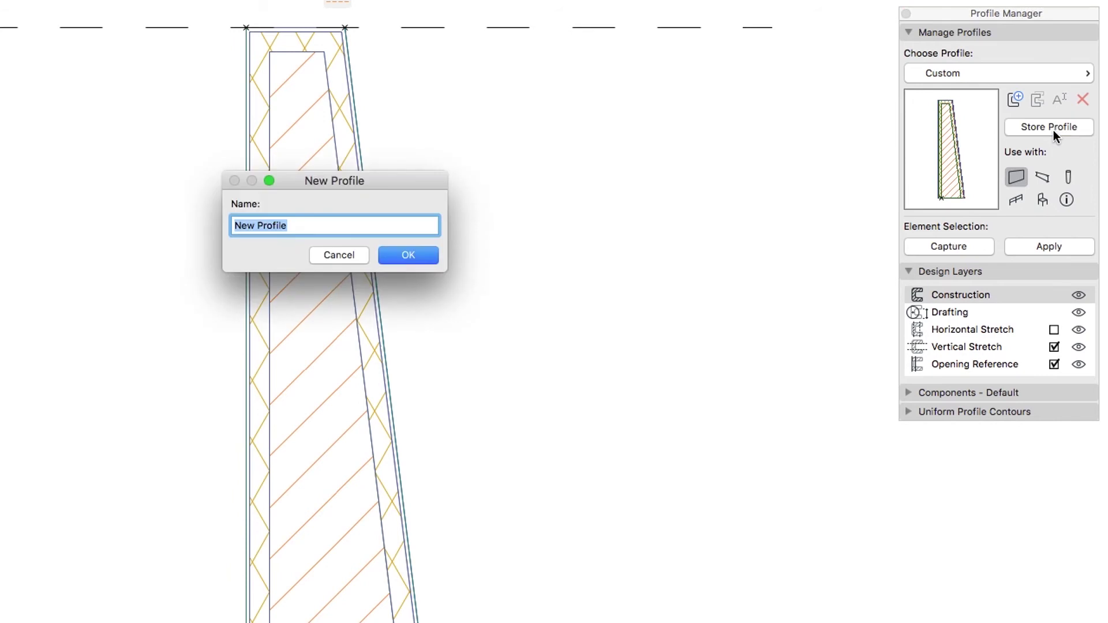
{"action": "type", "text": "Slanted Wa"}
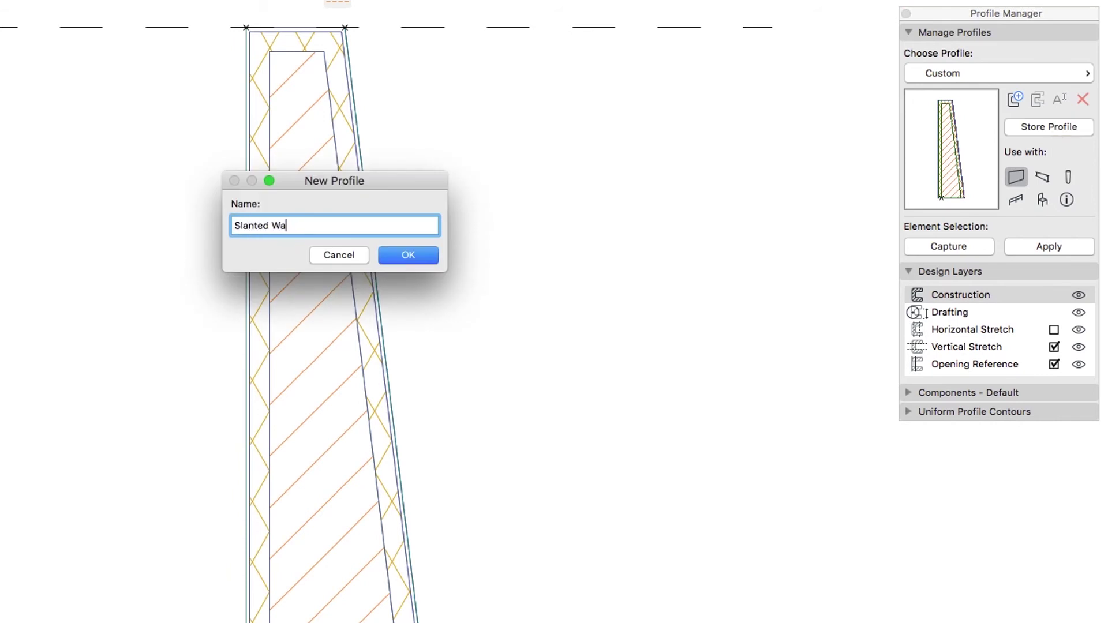
{"action": "type", "text": "ll End"}
{"action": "left_click", "coordinate": [433, 261]}
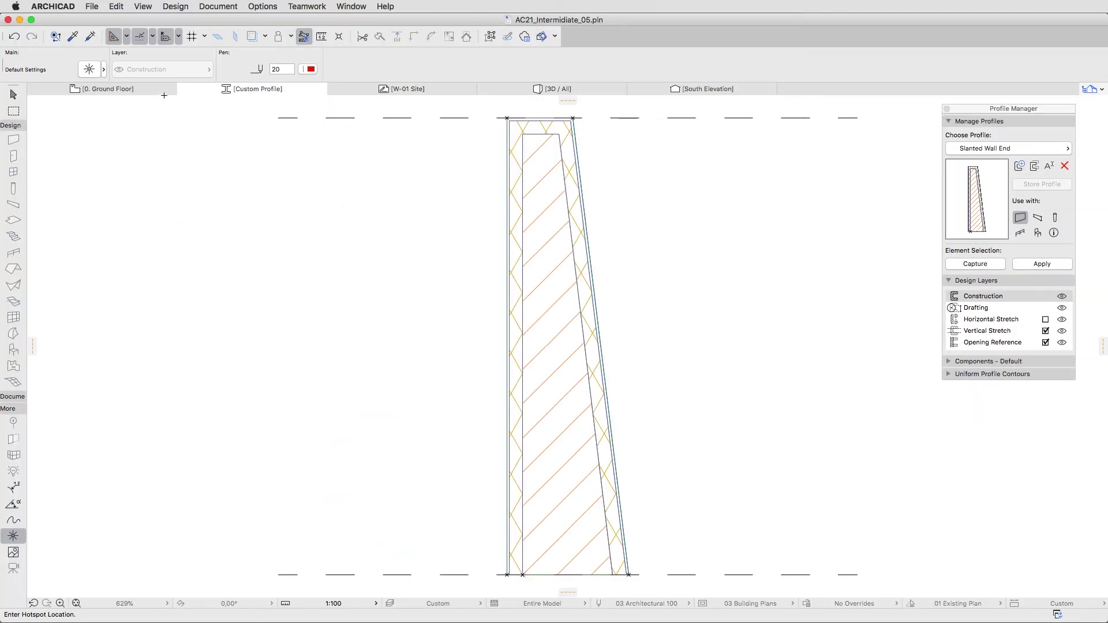
On the Ground Floor plan, apply the Slanted Wall End profile to the end walls, then deselect.
{"action": "left_click", "coordinate": [159, 88]}
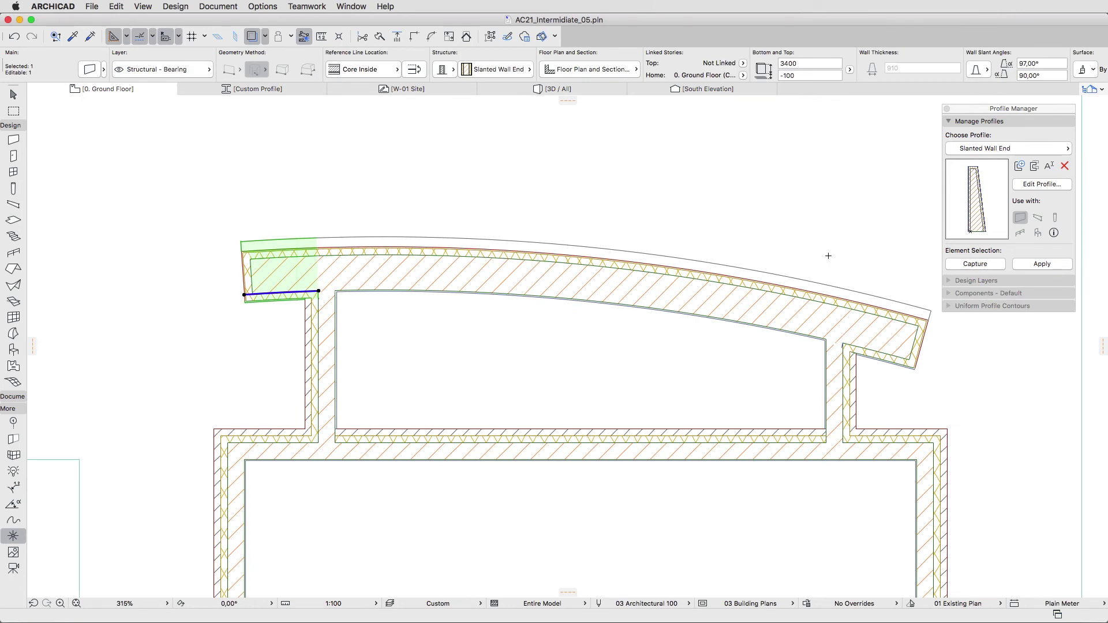
{"action": "left_click", "coordinate": [877, 306], "text": "shift"}
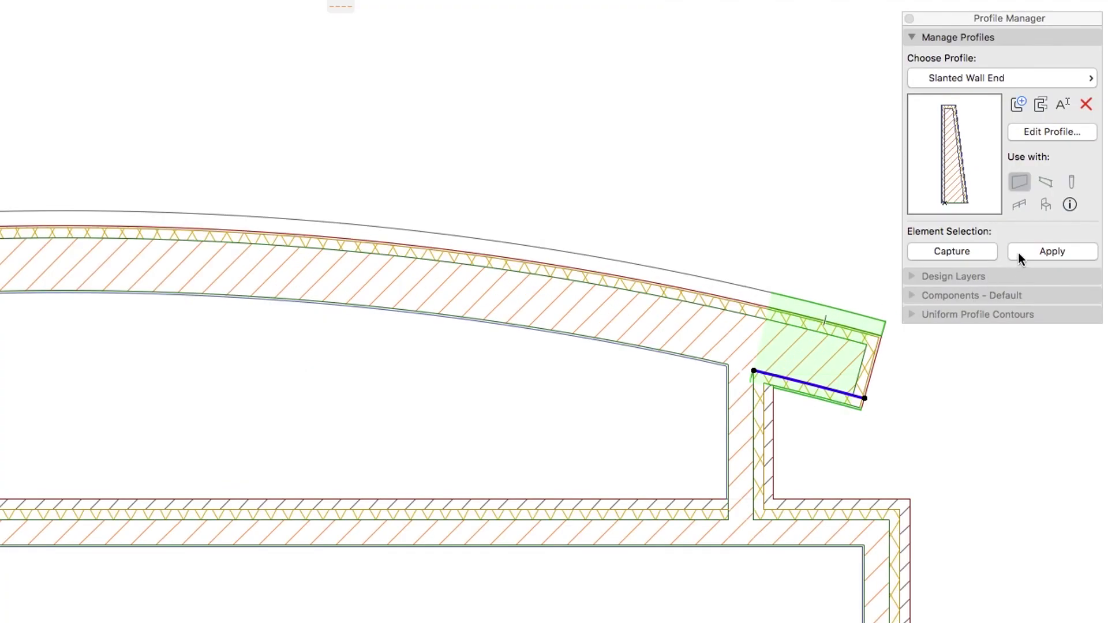
{"action": "left_click", "coordinate": [1019, 253]}
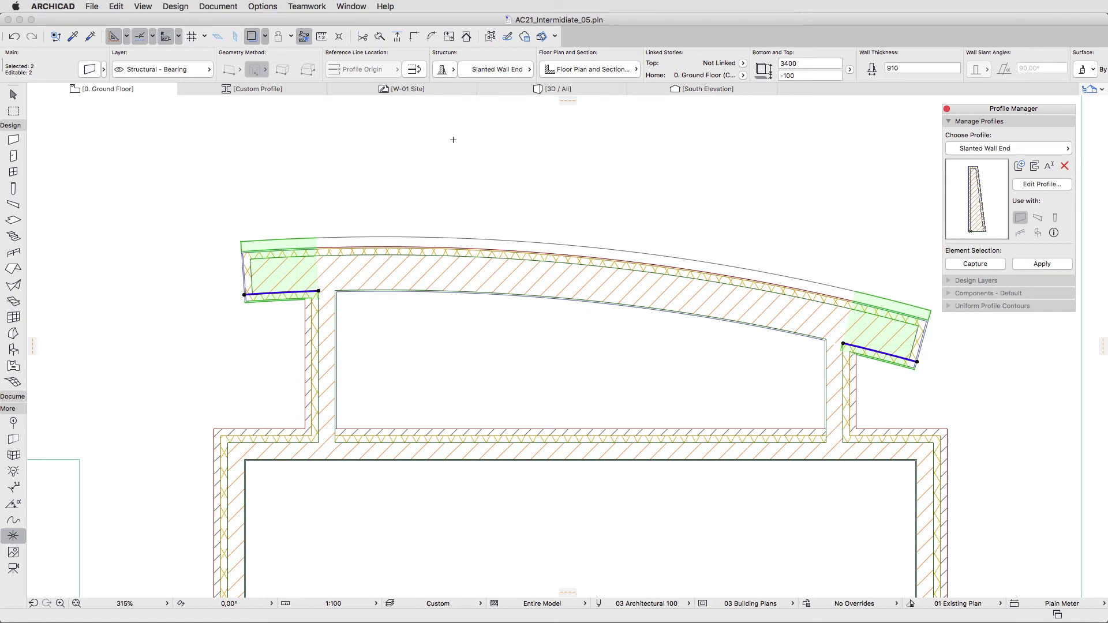
{"action": "key", "text": "Escape"}
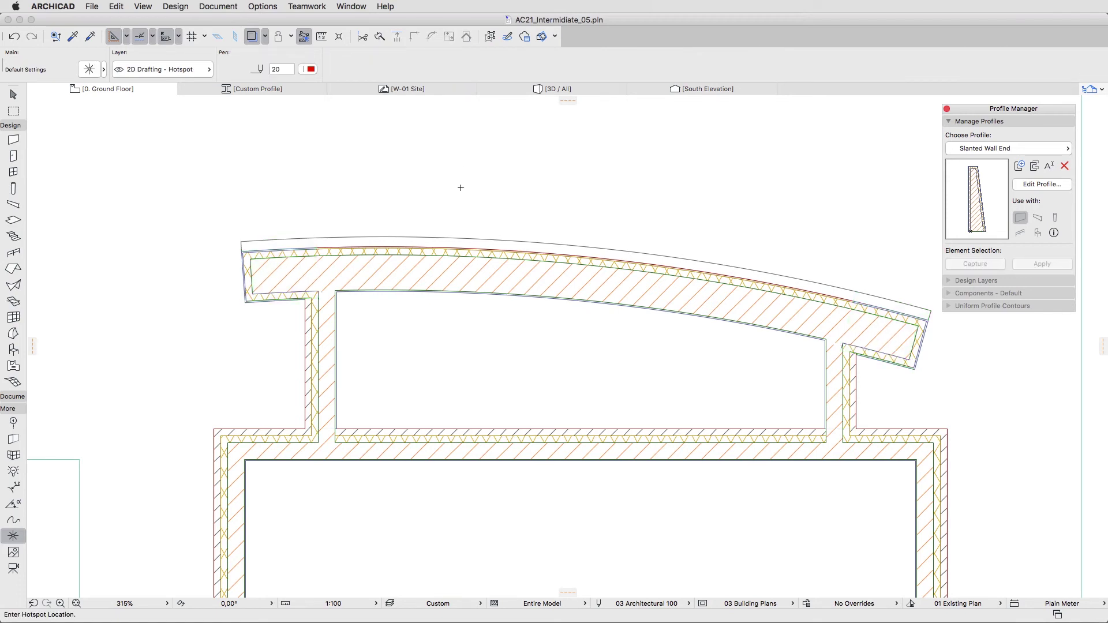
Capture the curved middle wall's cross-section with Options > Complex Profiles > Capture Profile of Selection.
{"action": "left_click", "coordinate": [460, 250], "text": "shift"}
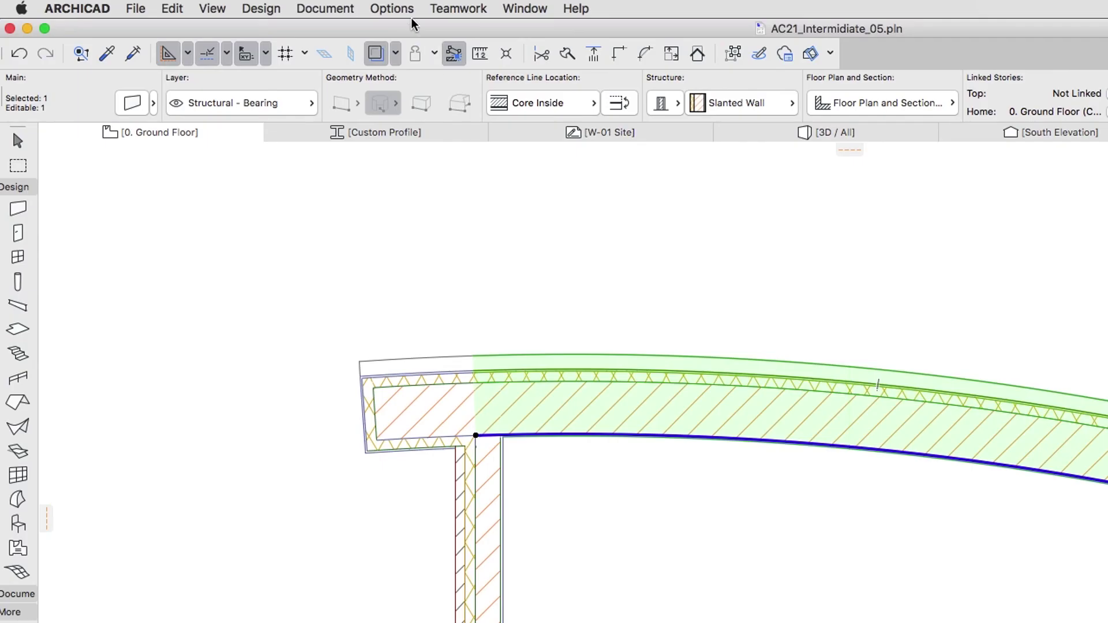
{"action": "left_click", "coordinate": [273, 8]}
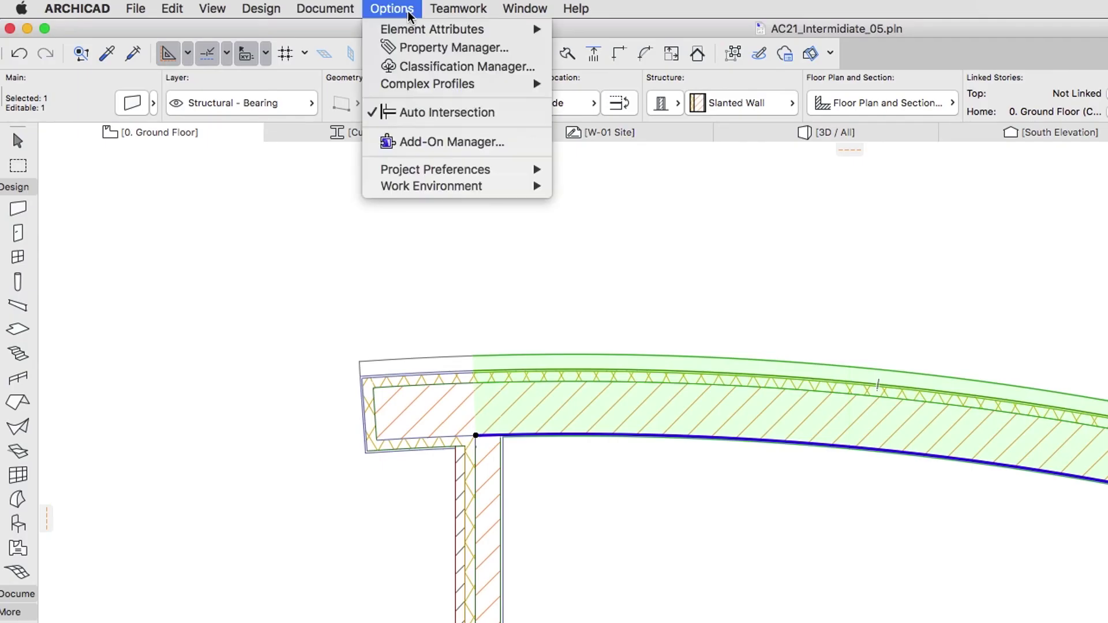
{"action": "mouse_move", "coordinate": [410, 89]}
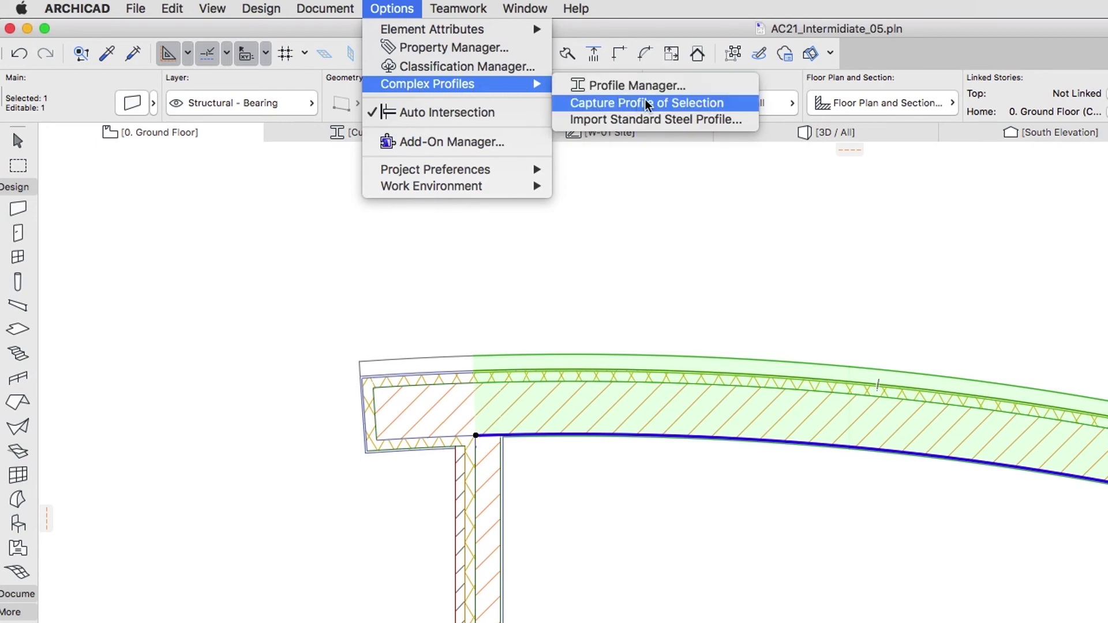
{"action": "left_click", "coordinate": [737, 108]}
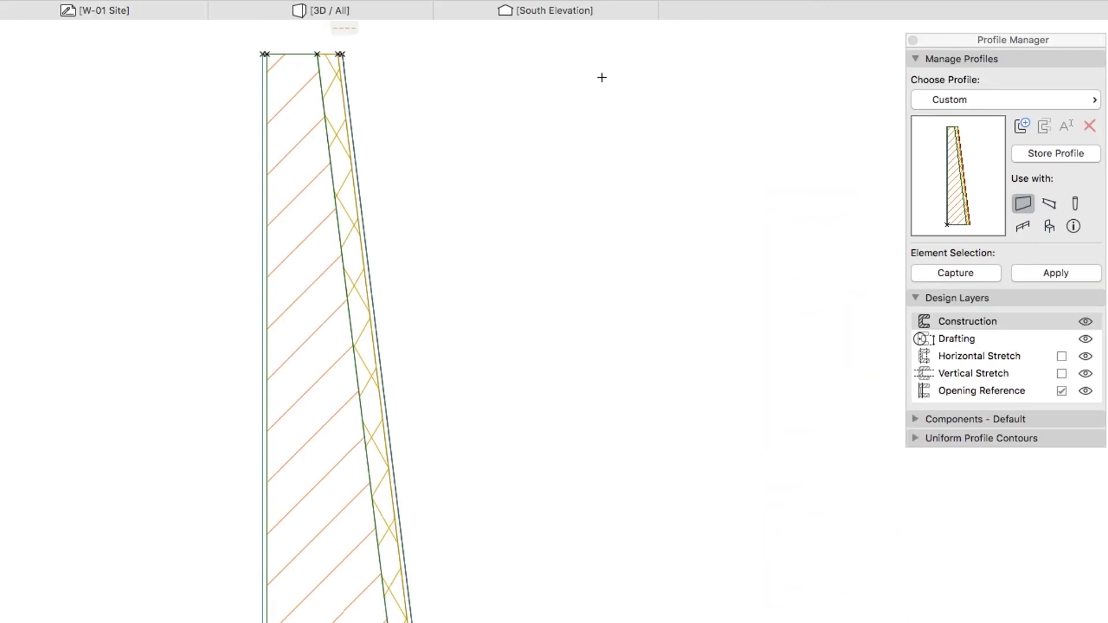
Store the captured cross-section as a new profile named 'Slanted Wall'.
{"action": "left_click", "coordinate": [1021, 148]}
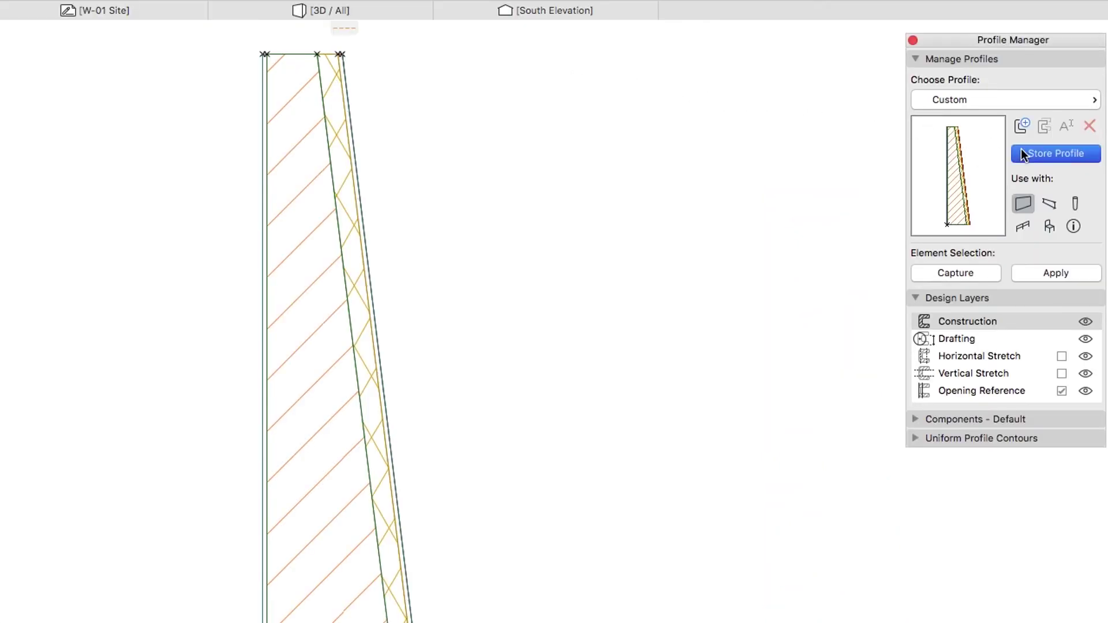
{"action": "type", "text": "S"}
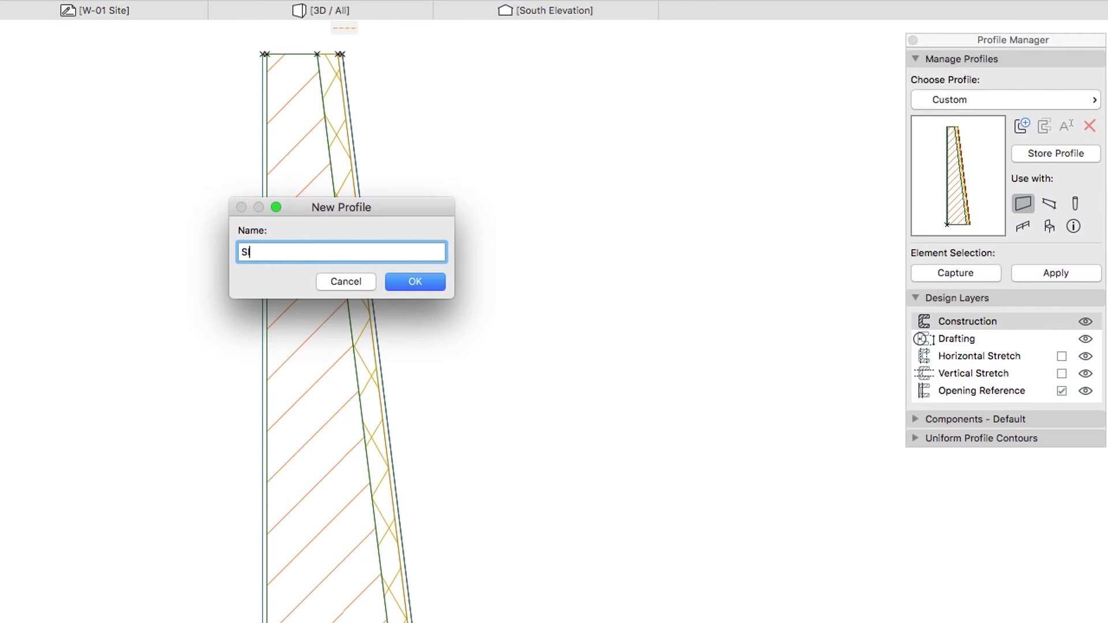
{"action": "type", "text": "lanted Wall"}
{"action": "left_click", "coordinate": [437, 284]}
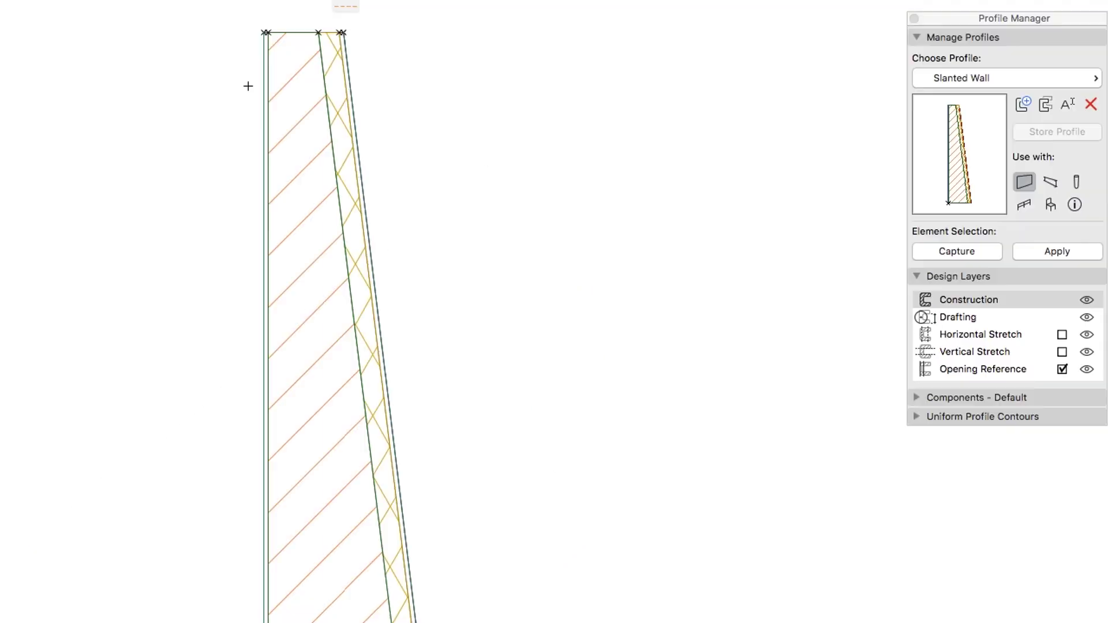
Add hotspots at the Slanted Wall profile's four corners, enable Vertical Stretch, and store it.
{"action": "left_click", "coordinate": [515, 118]}
{"action": "left_click", "coordinate": [339, 33]}
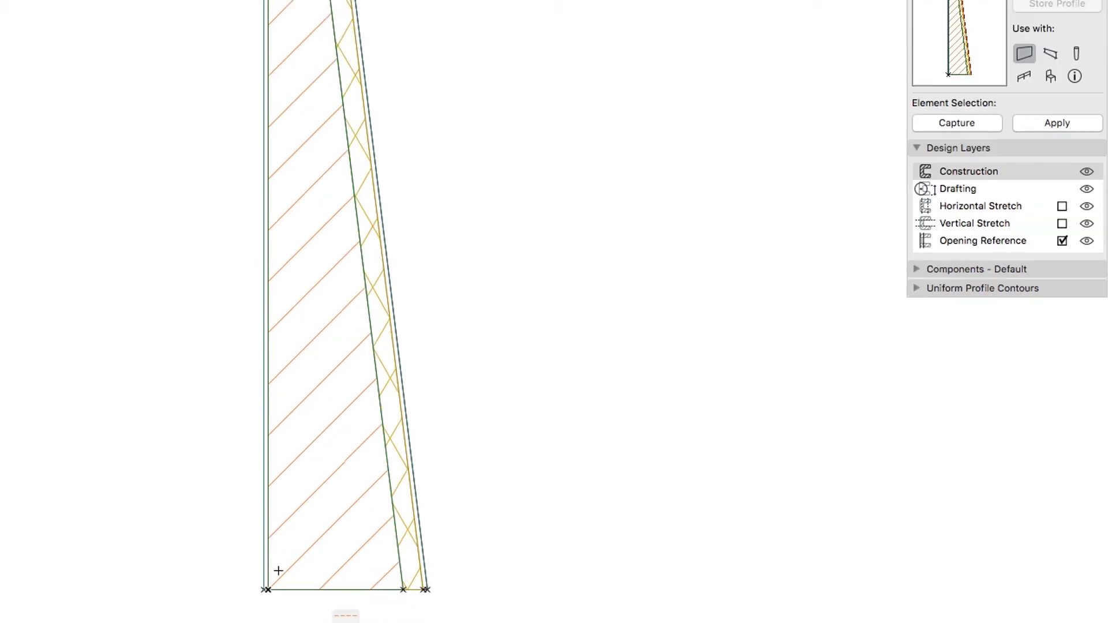
{"action": "left_click", "coordinate": [267, 590]}
{"action": "left_click", "coordinate": [404, 590]}
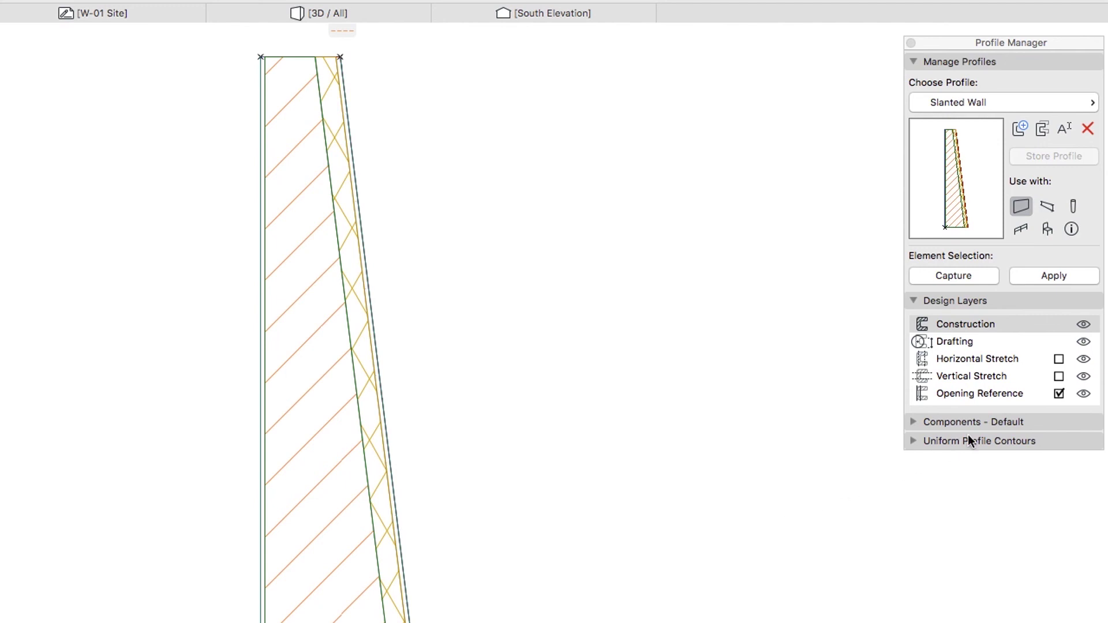
{"action": "left_click", "coordinate": [1060, 376]}
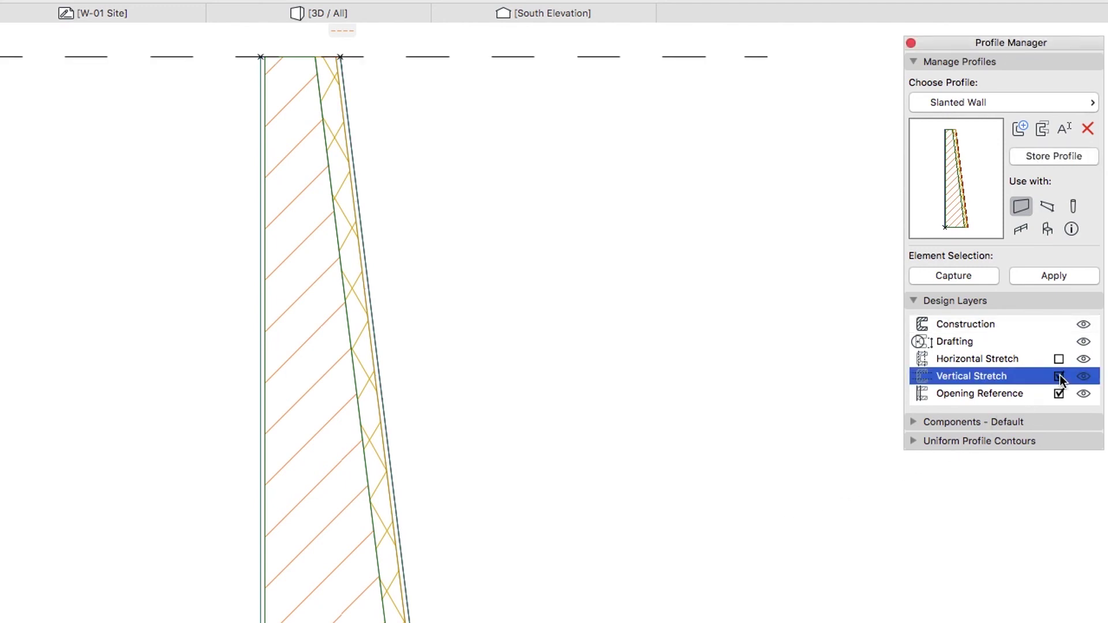
{"action": "left_click", "coordinate": [1078, 279]}
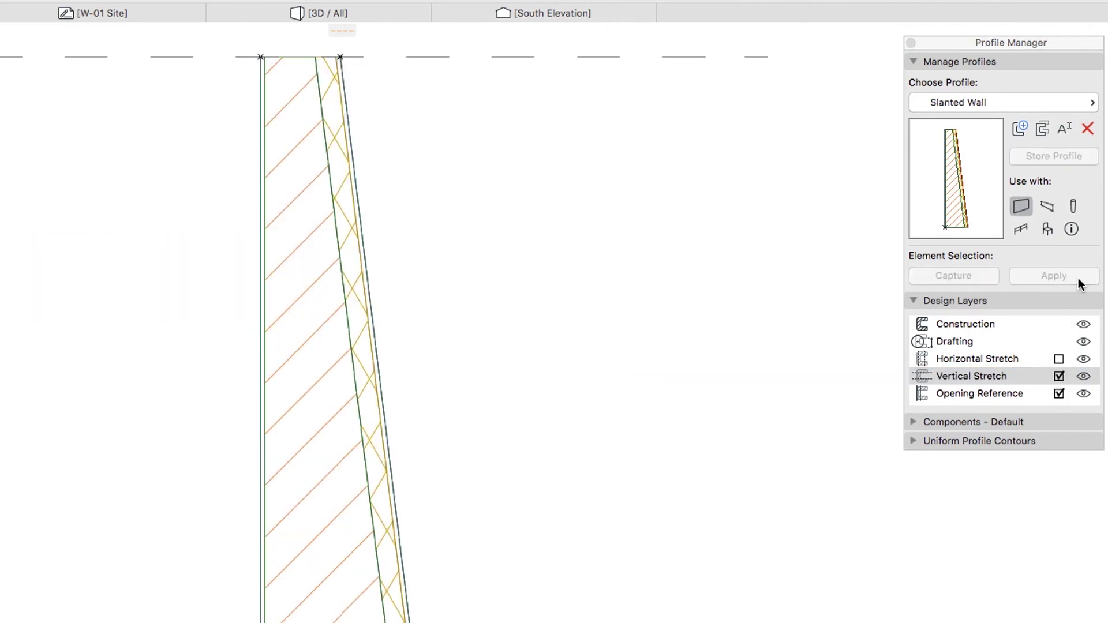
Apply the Slanted Wall profile to the curved middle wall, close Profile Manager and deselect.
{"action": "left_click", "coordinate": [160, 94]}
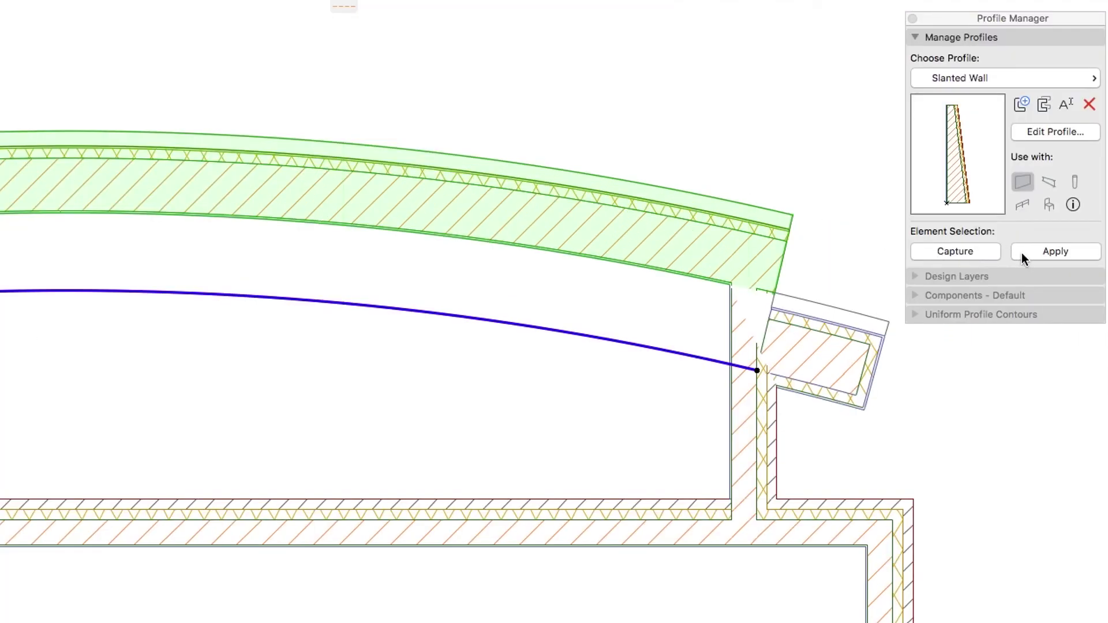
{"action": "left_click", "coordinate": [1021, 253]}
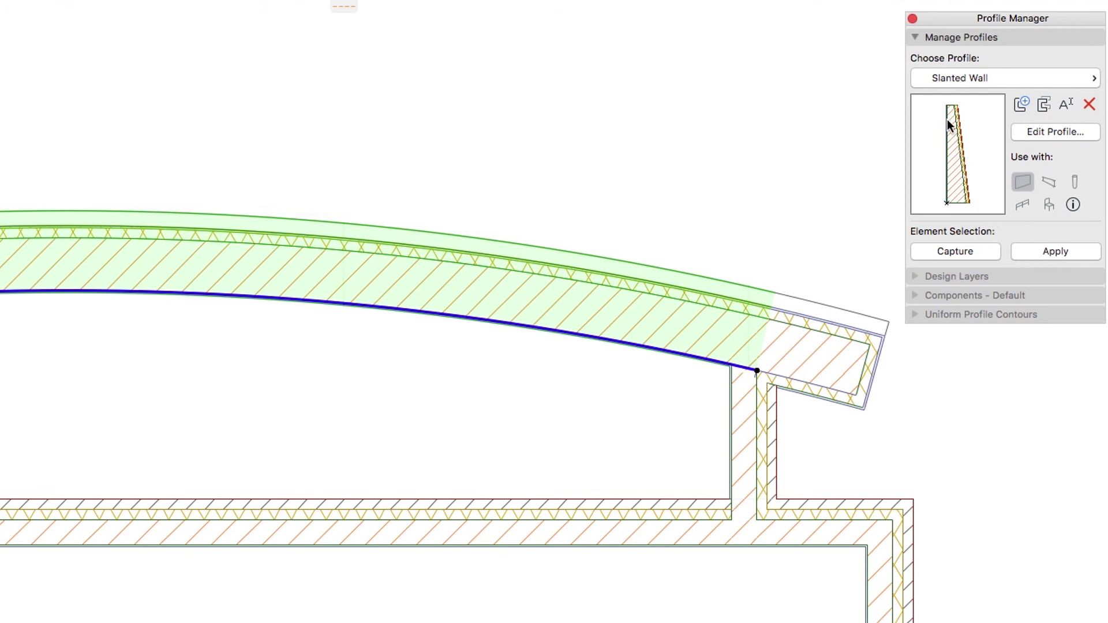
{"action": "left_click", "coordinate": [913, 20]}
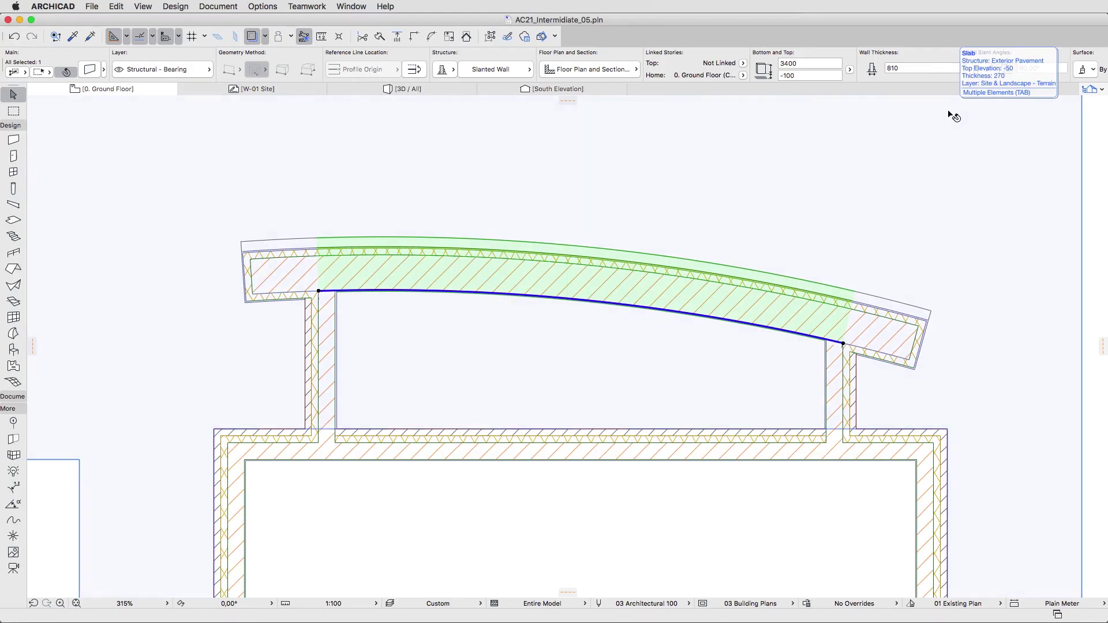
{"action": "key", "text": "Escape"}
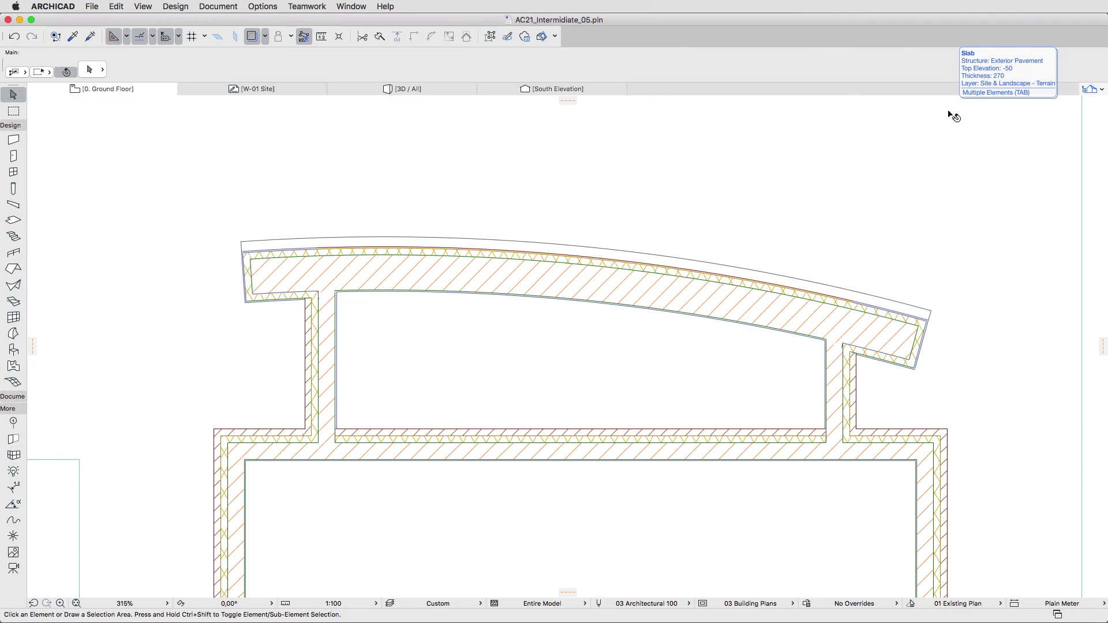
Switch to the 3D view with F3 and orbit until the curved wall faces the viewer.
{"action": "key", "text": "F3"}
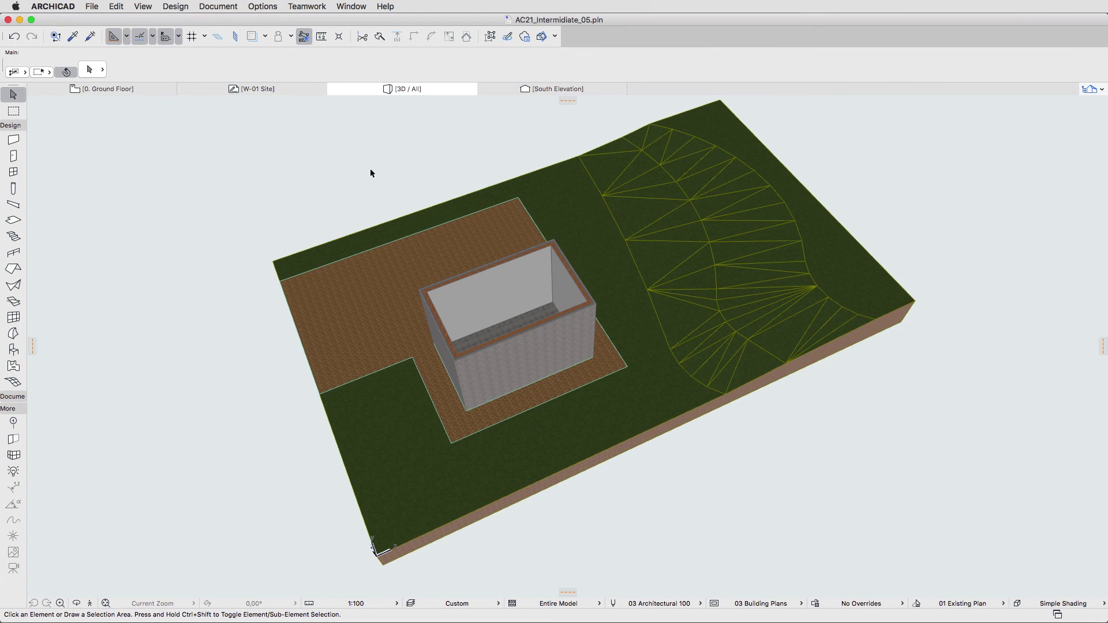
{"action": "middle_click_drag", "start_coordinate": [371, 173], "coordinate": [652, 466], "text": "shift"}
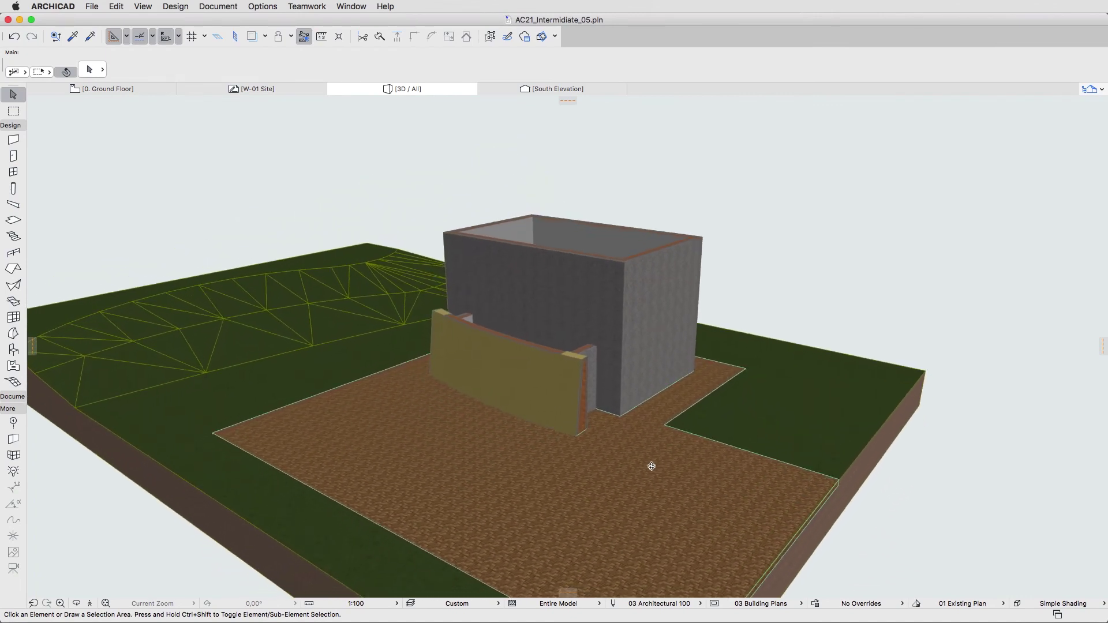
Override the middle surface of both slanted end pieces with Stucco - Yellow Rough.
{"action": "left_click", "coordinate": [653, 467]}
{"action": "left_click", "coordinate": [588, 423]}
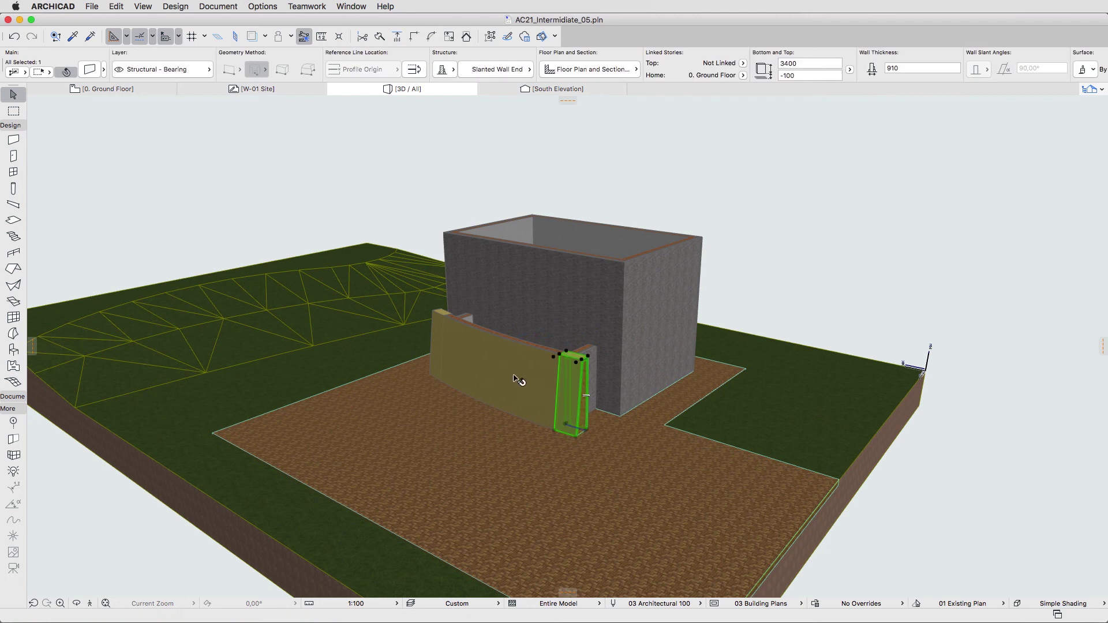
{"action": "left_click", "coordinate": [442, 316], "text": "shift"}
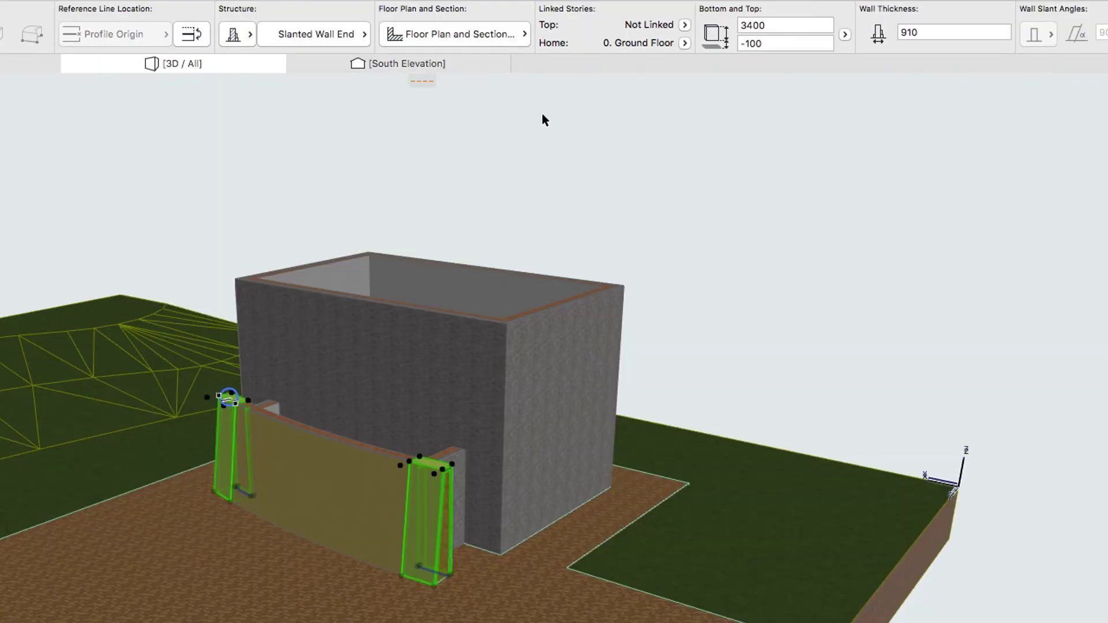
{"action": "scroll", "coordinate": [573, 39], "scroll_direction": "right", "scroll_amount": 10}
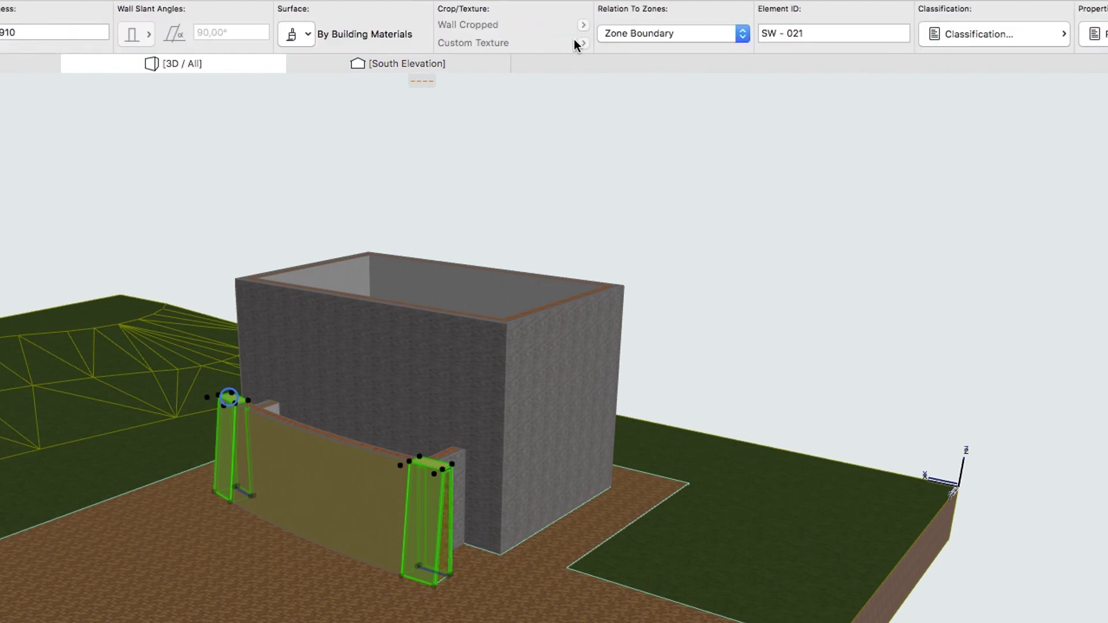
{"action": "left_click", "coordinate": [309, 42]}
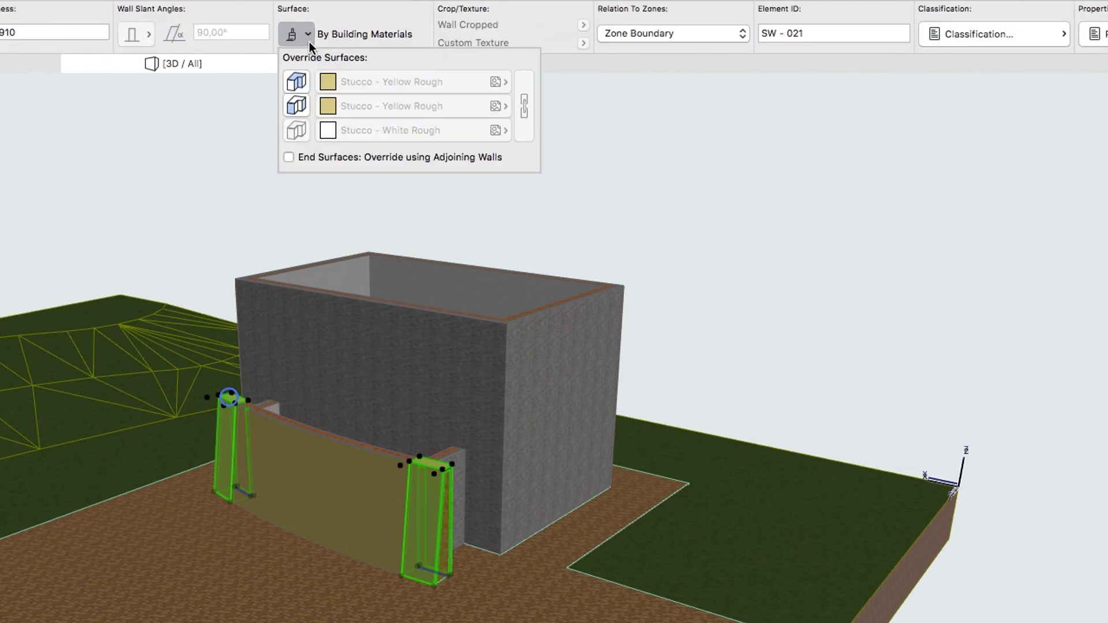
{"action": "left_click", "coordinate": [298, 106]}
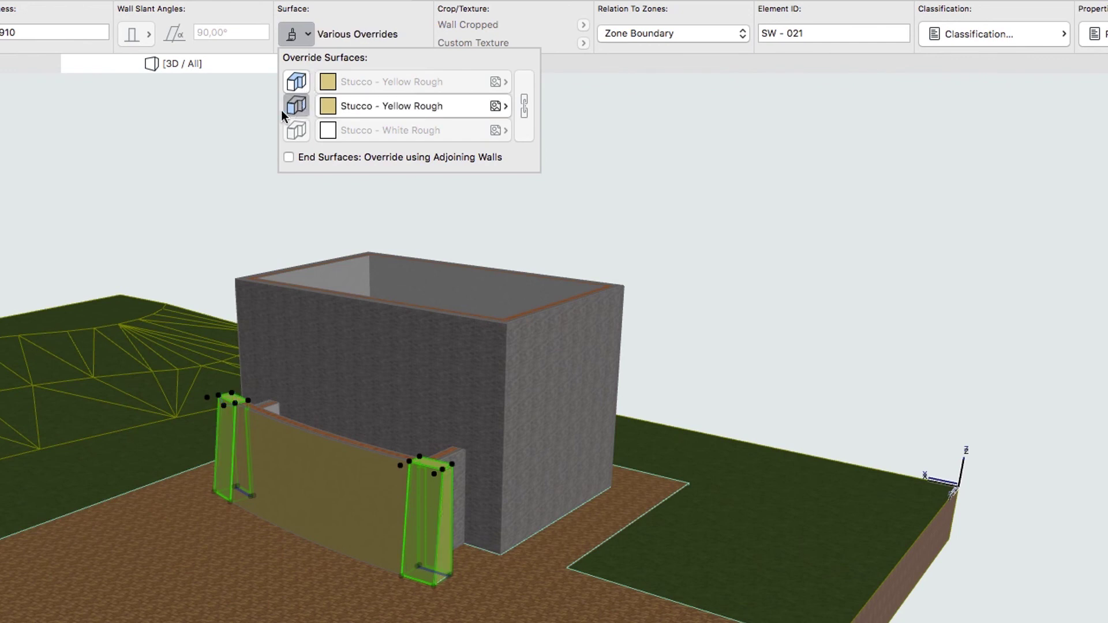
{"action": "left_click", "coordinate": [260, 118]}
{"action": "left_click", "coordinate": [260, 118]}
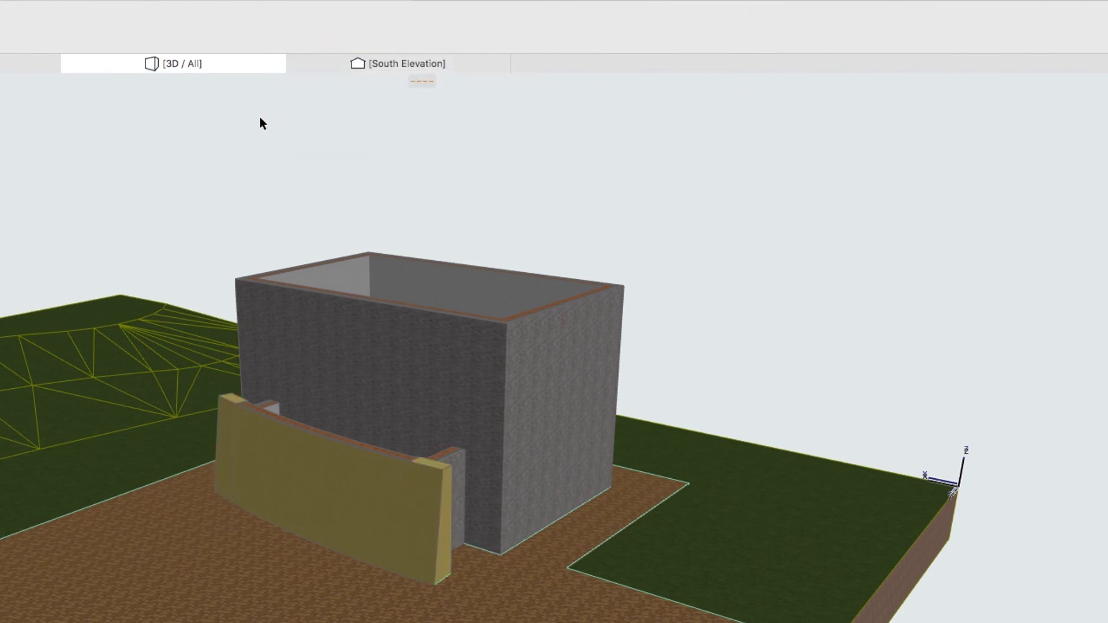